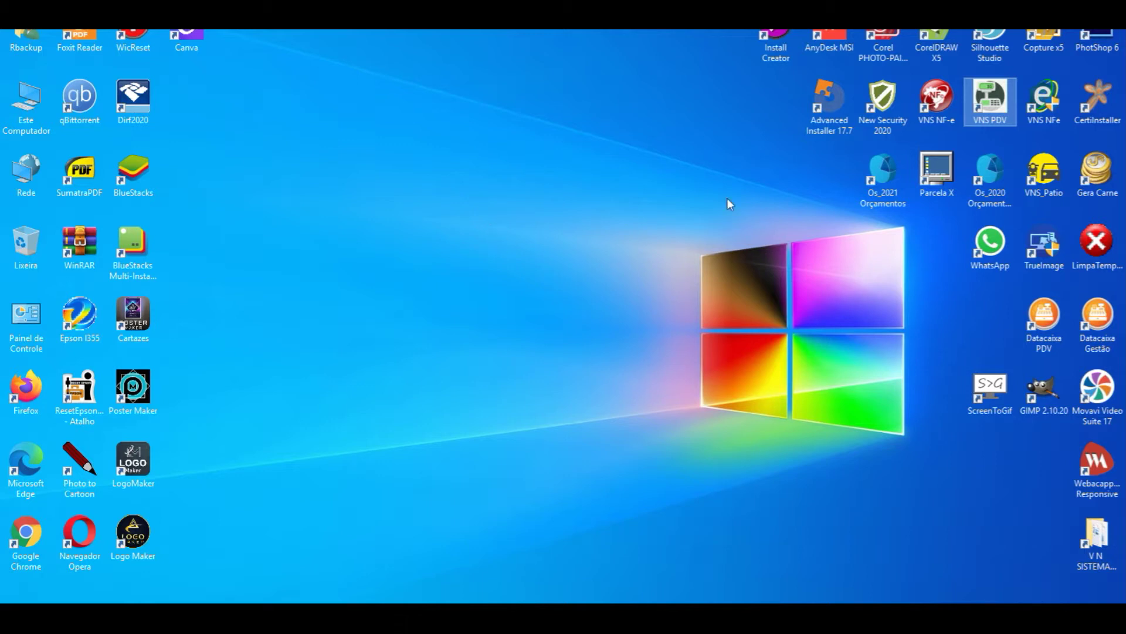
# Step: Launch VNS PDV and access it as the prefilled operator with cash register 01: GERAL DIARIO
pyautogui.doubleClick(987, 120)
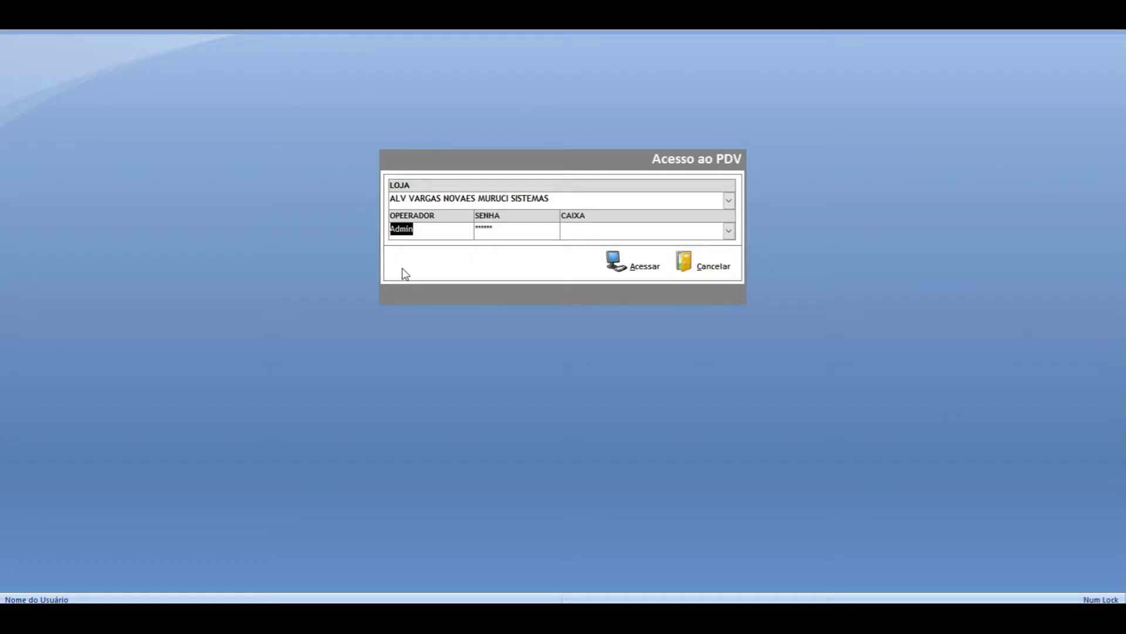
pyautogui.click(728, 230)
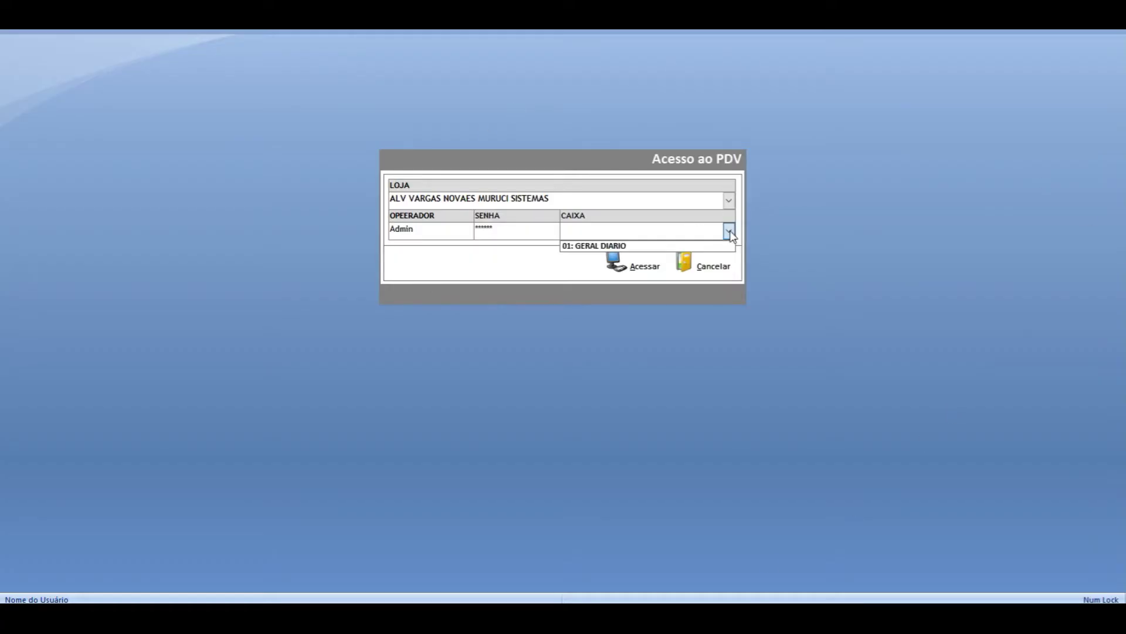
pyautogui.click(589, 247)
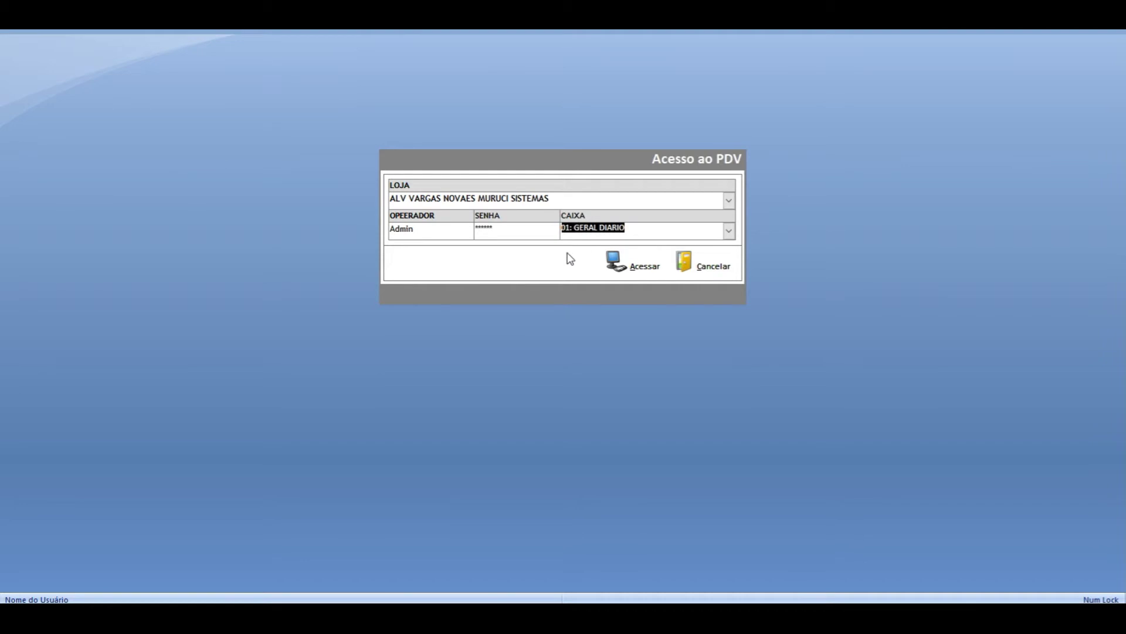
pyautogui.click(612, 270)
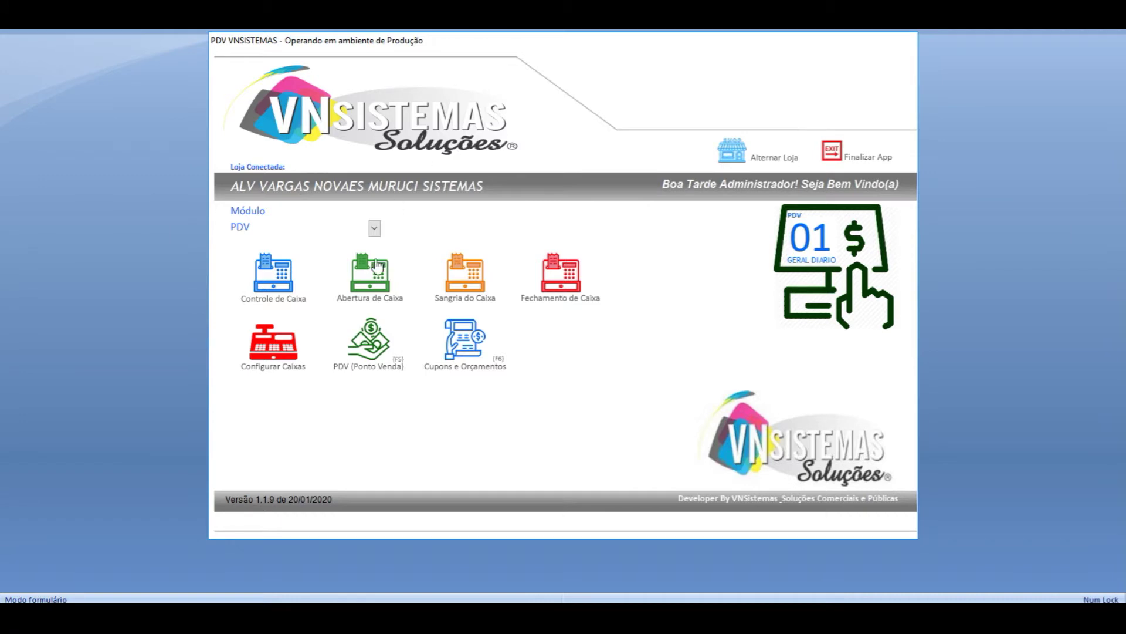
# Step: Try to open the PDV (Ponto Venda) sales screen and dismiss the messages
pyautogui.click(374, 347)
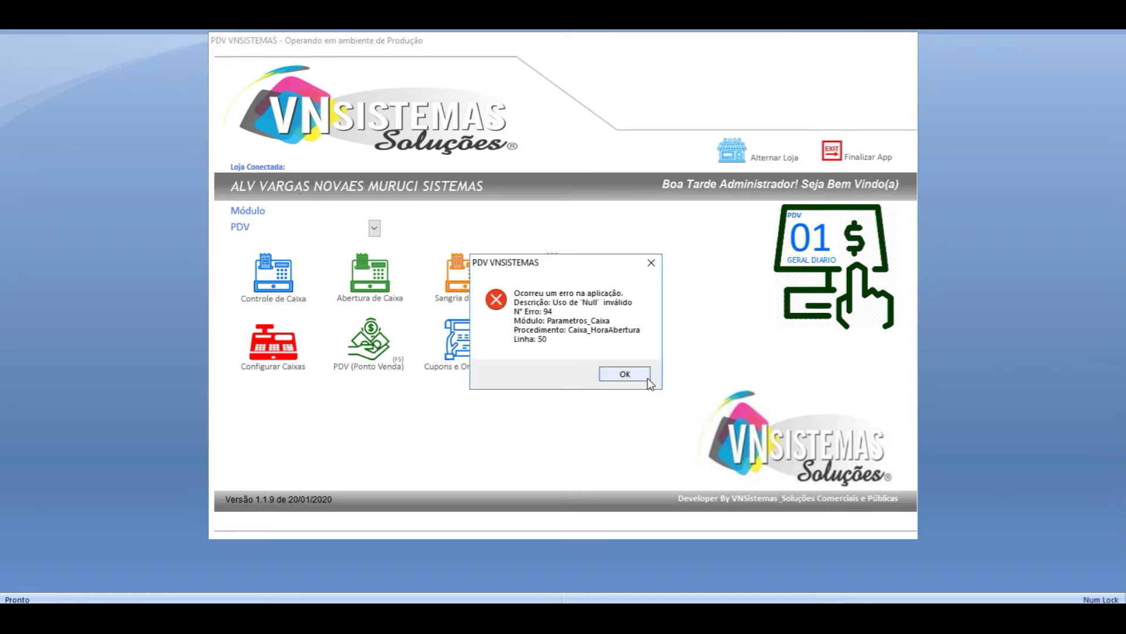
pyautogui.click(630, 377)
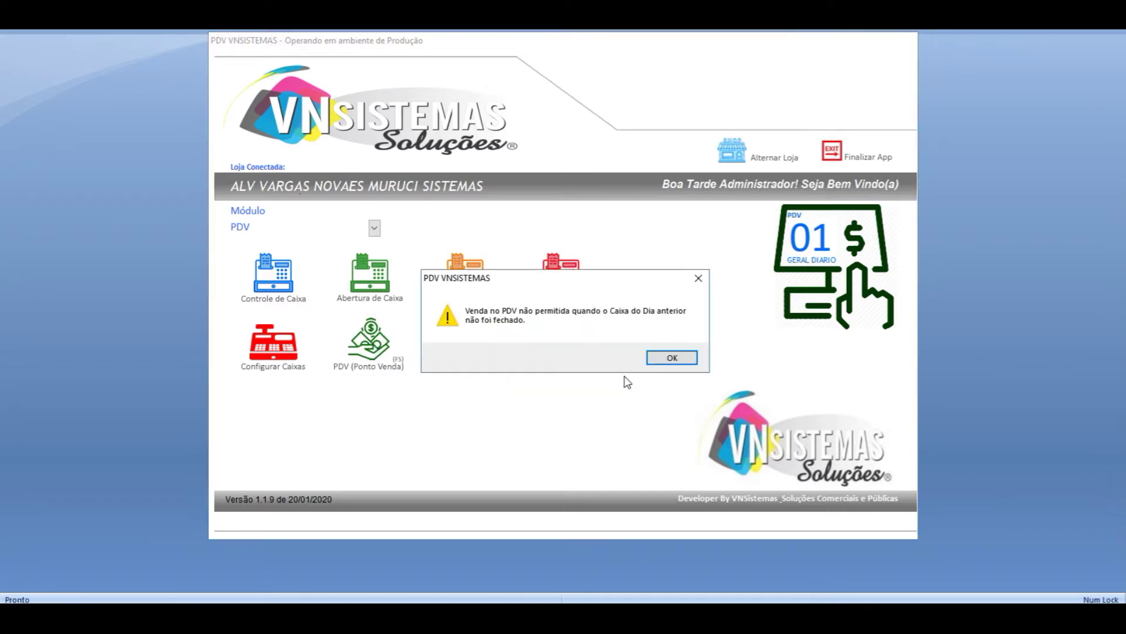
pyautogui.click(665, 358)
# Step: Open cash register 01 with an opening cash amount of 100 and close the register opening form
pyautogui.click(382, 273)
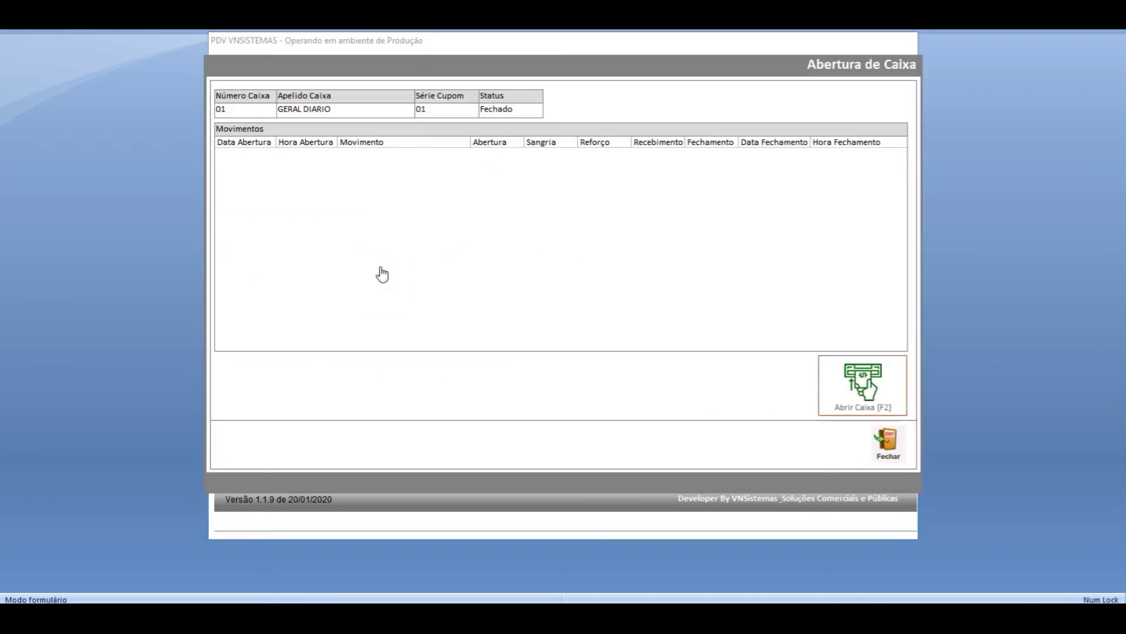
pyautogui.click(855, 388)
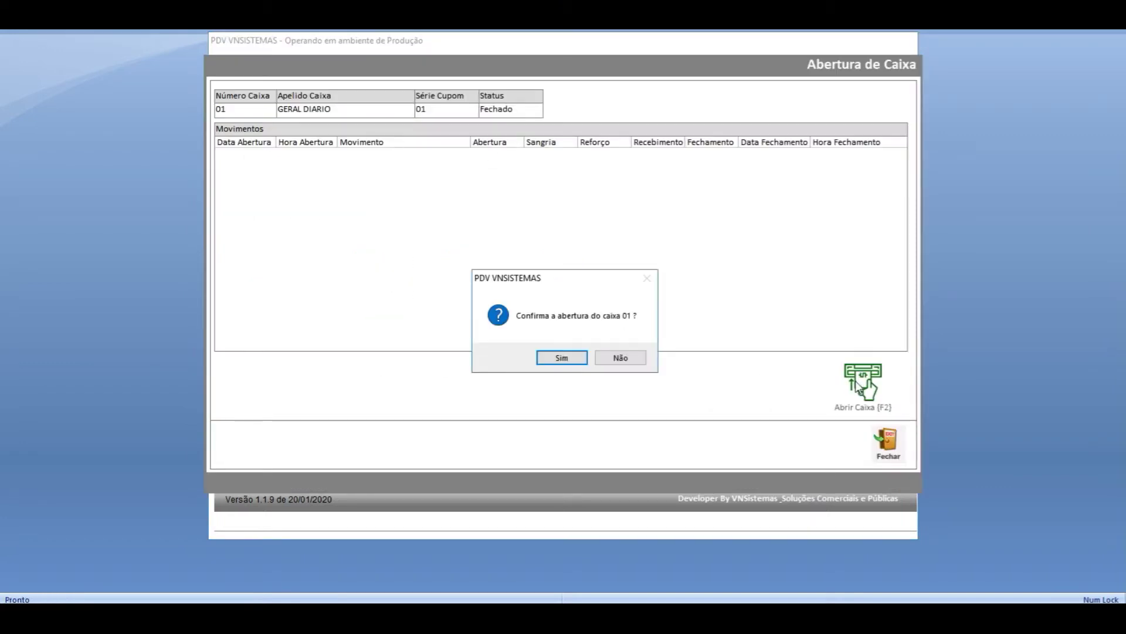
pyautogui.click(577, 359)
pyautogui.write('1')
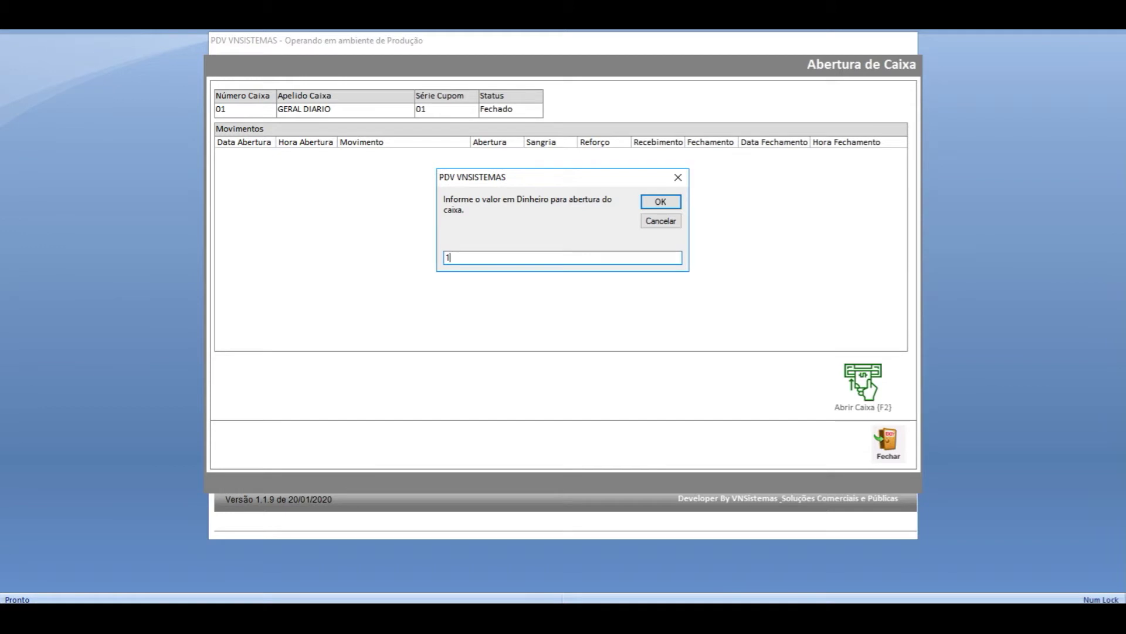
pyautogui.write('00')
pyautogui.press('Return')
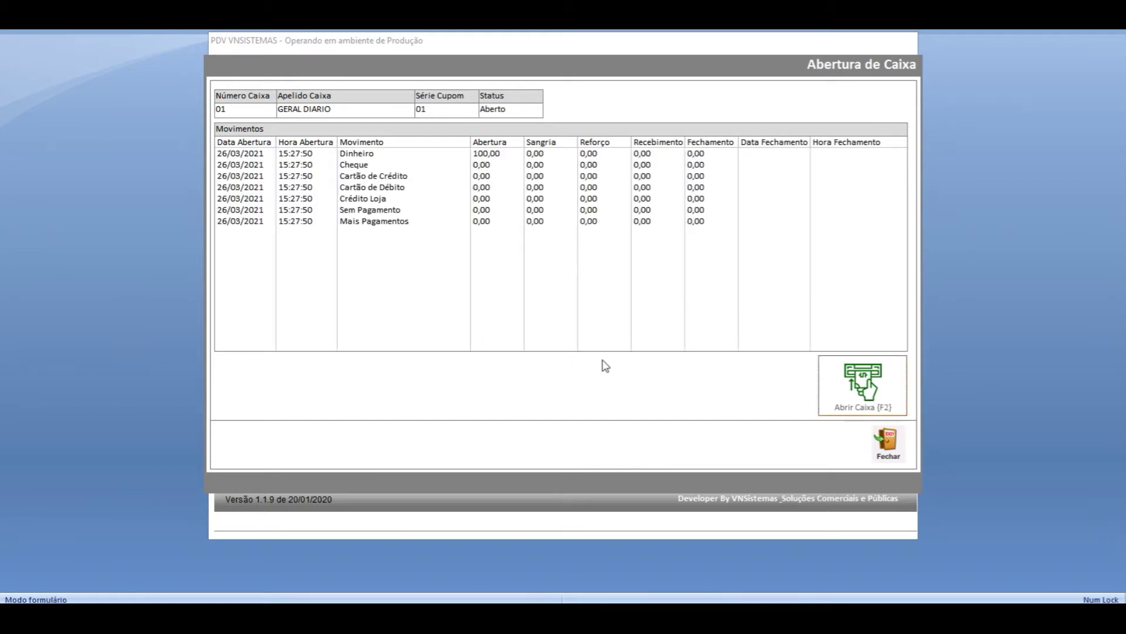
pyautogui.click(889, 447)
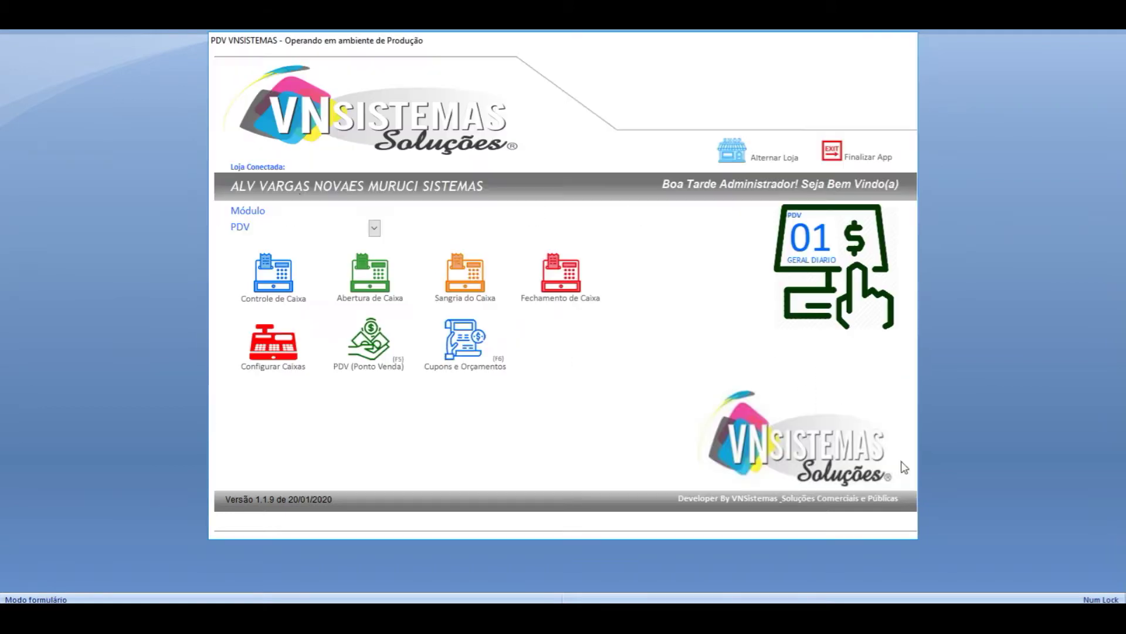
# Step: Check the point-of-sale screen, exit it, and view the list of available modules in the main window
pyautogui.click(359, 340)
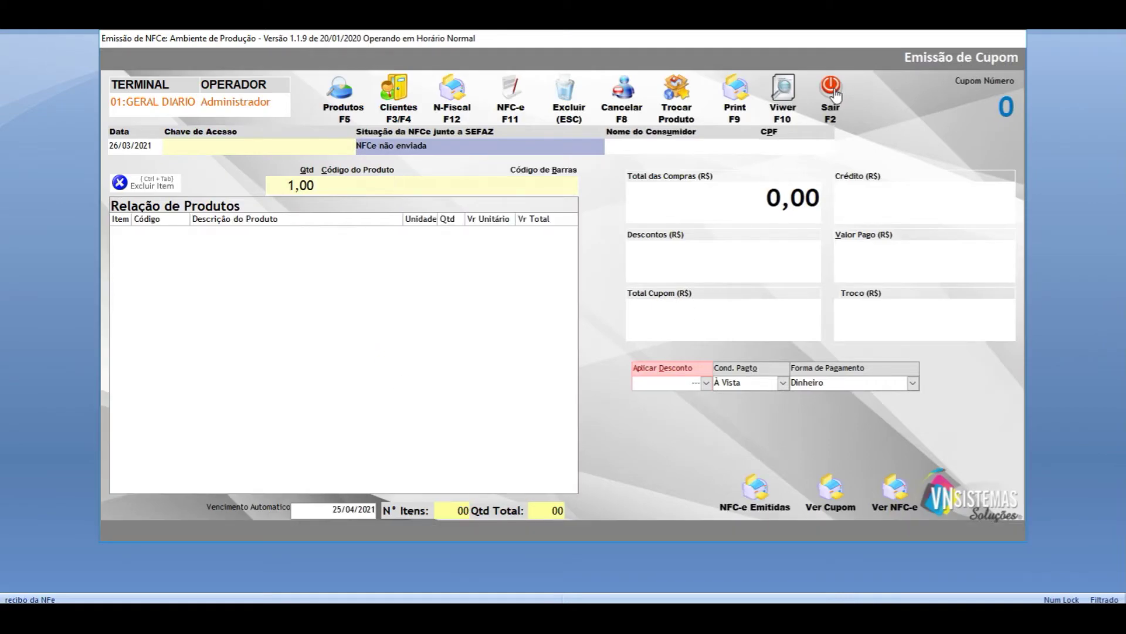
pyautogui.click(831, 91)
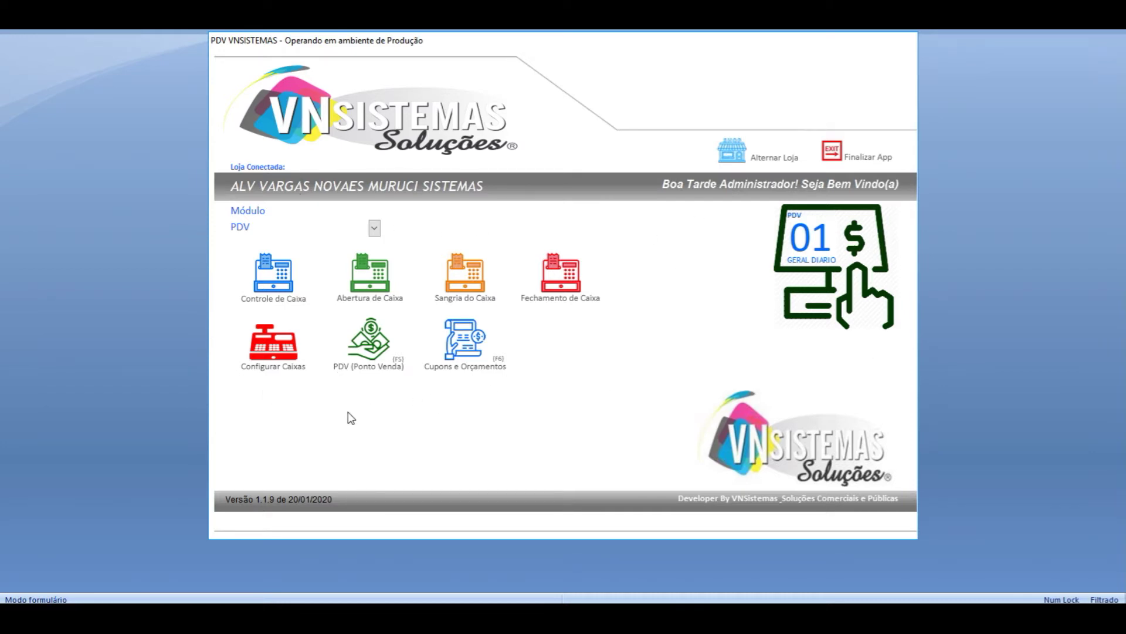
pyautogui.click(374, 228)
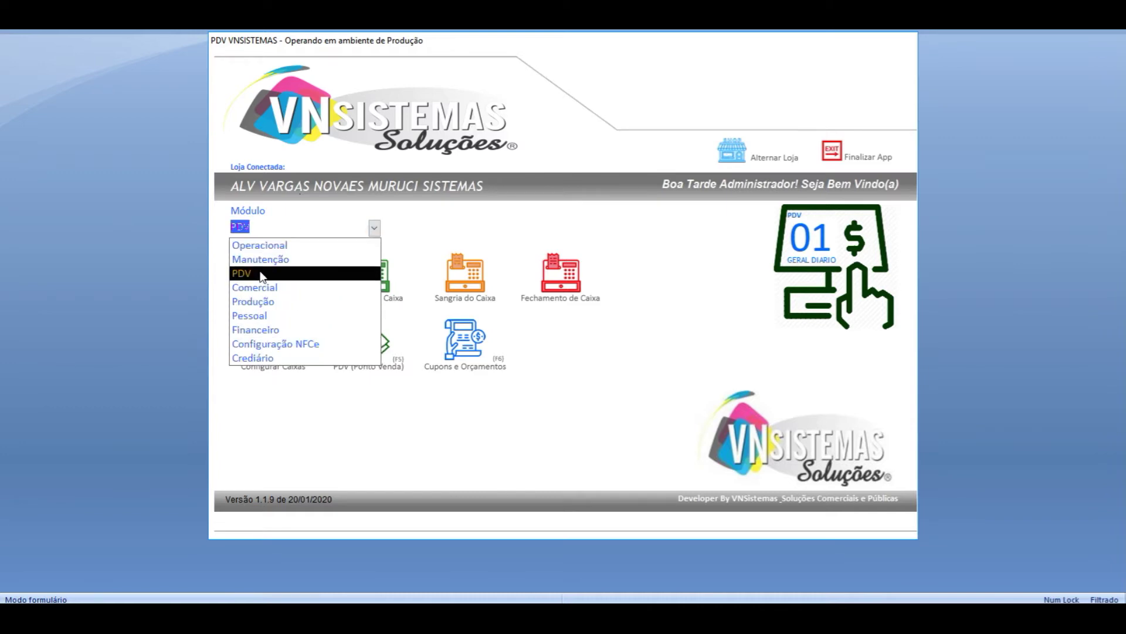
pyautogui.click(307, 422)
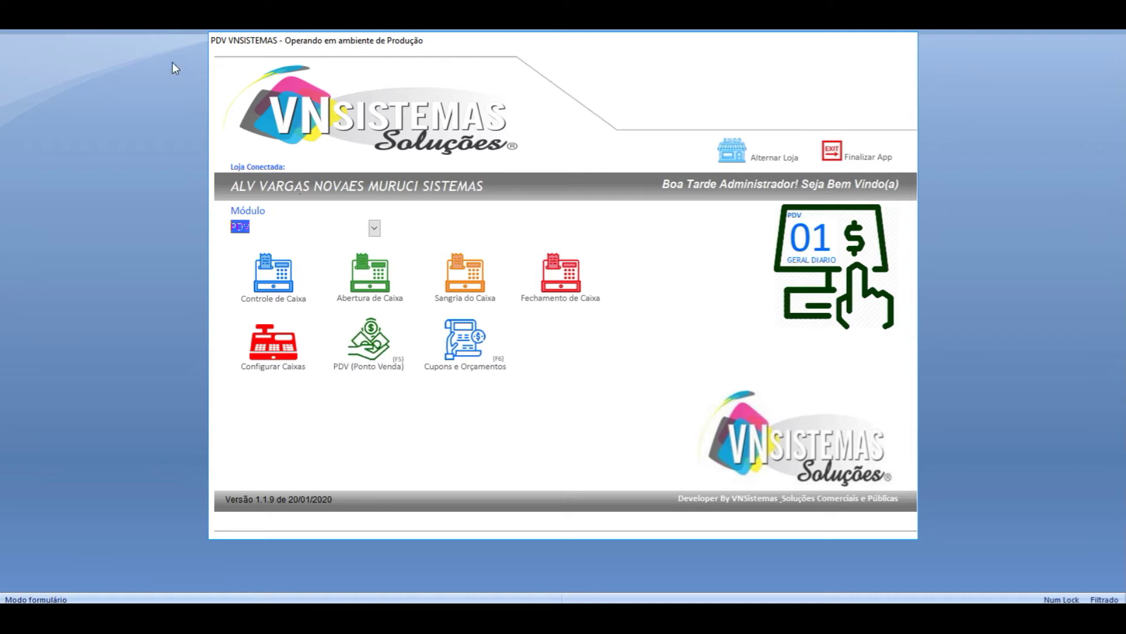
pyautogui.click(199, 29)
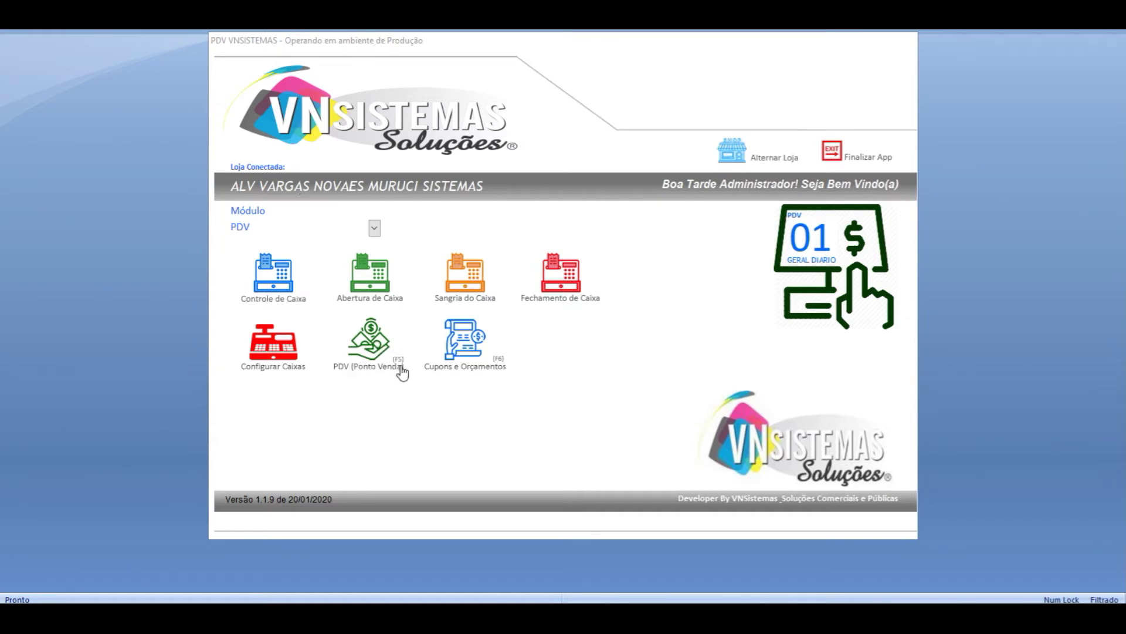
# Step: Open the point-of-sale screen, view the discount options, and choose À Vista terms with Dinheiro as the payment method
pyautogui.click(369, 347)
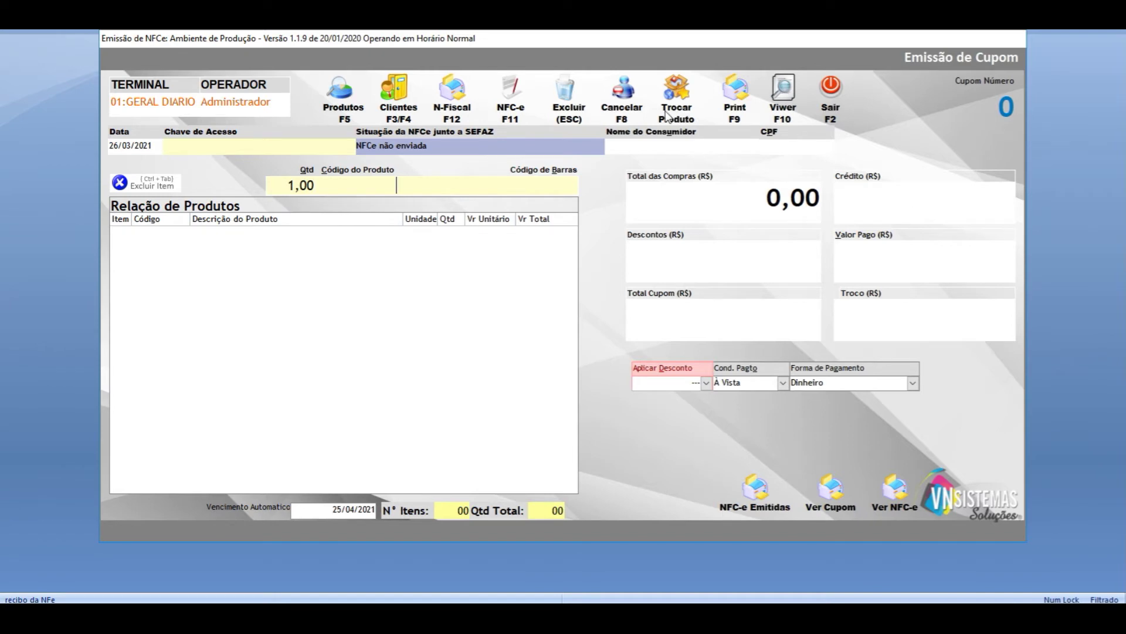
pyautogui.click(783, 383)
pyautogui.click(729, 400)
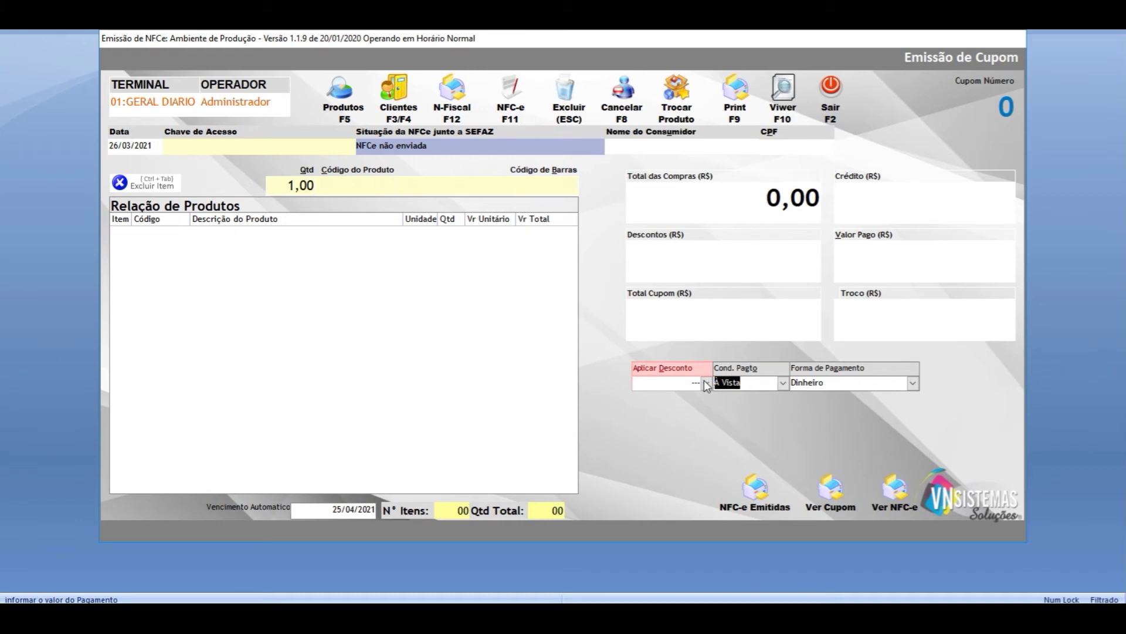
pyautogui.click(707, 383)
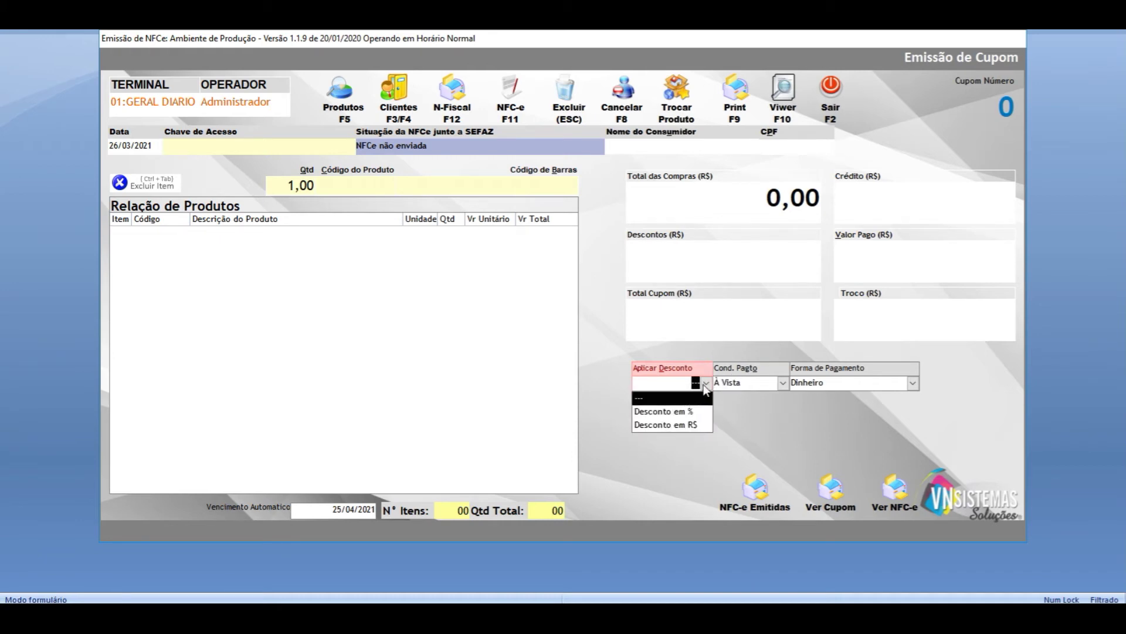
pyautogui.click(704, 387)
pyautogui.click(913, 384)
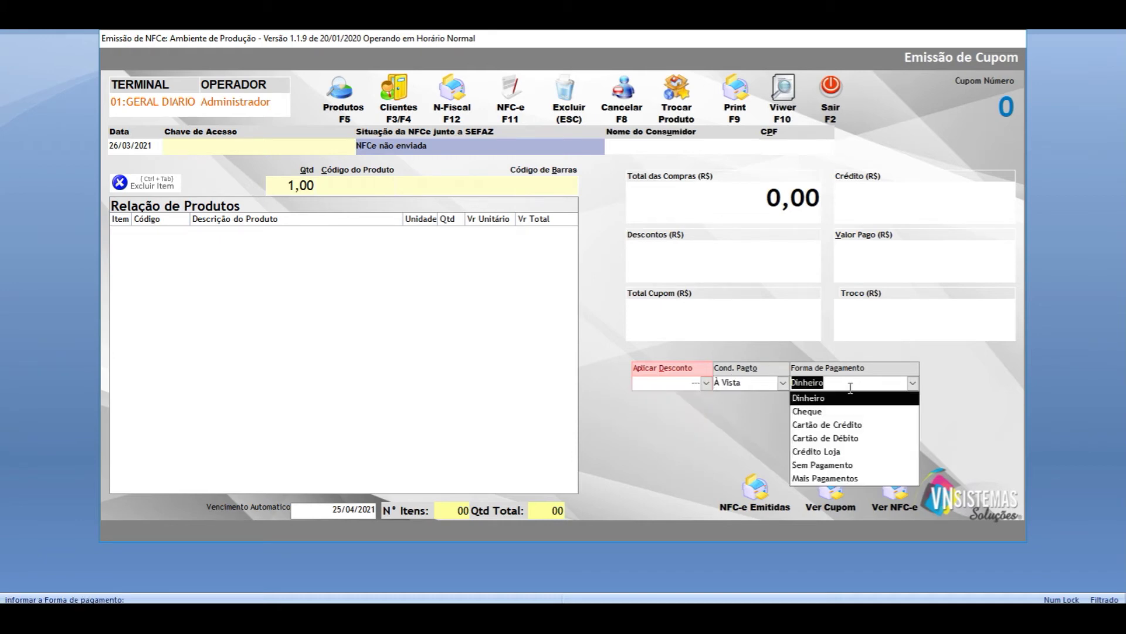
pyautogui.click(810, 398)
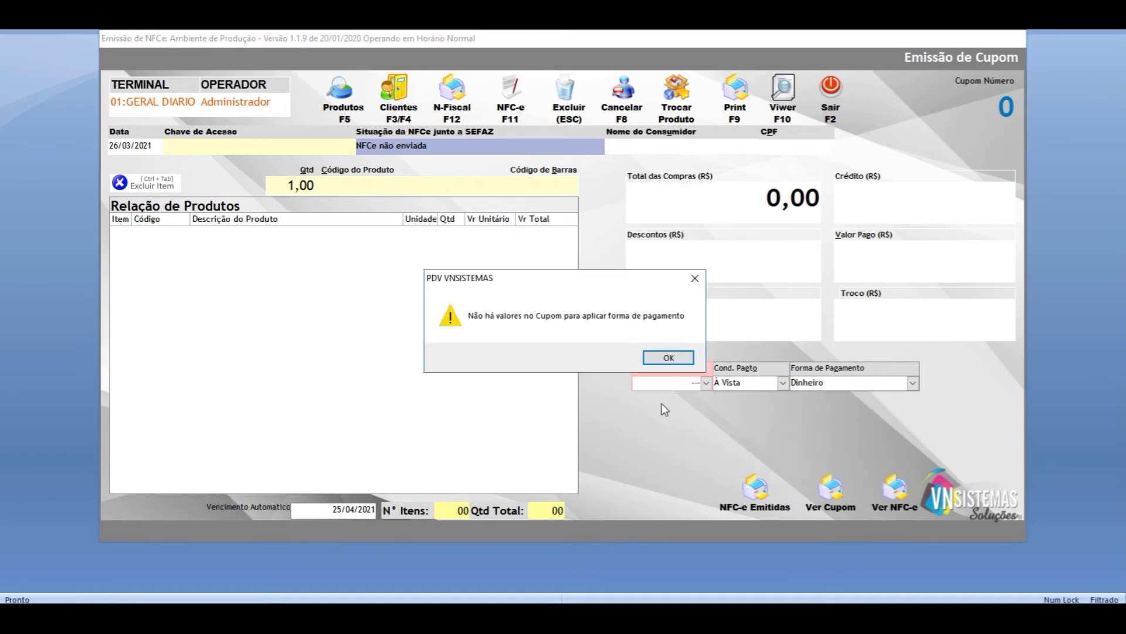
pyautogui.click(669, 359)
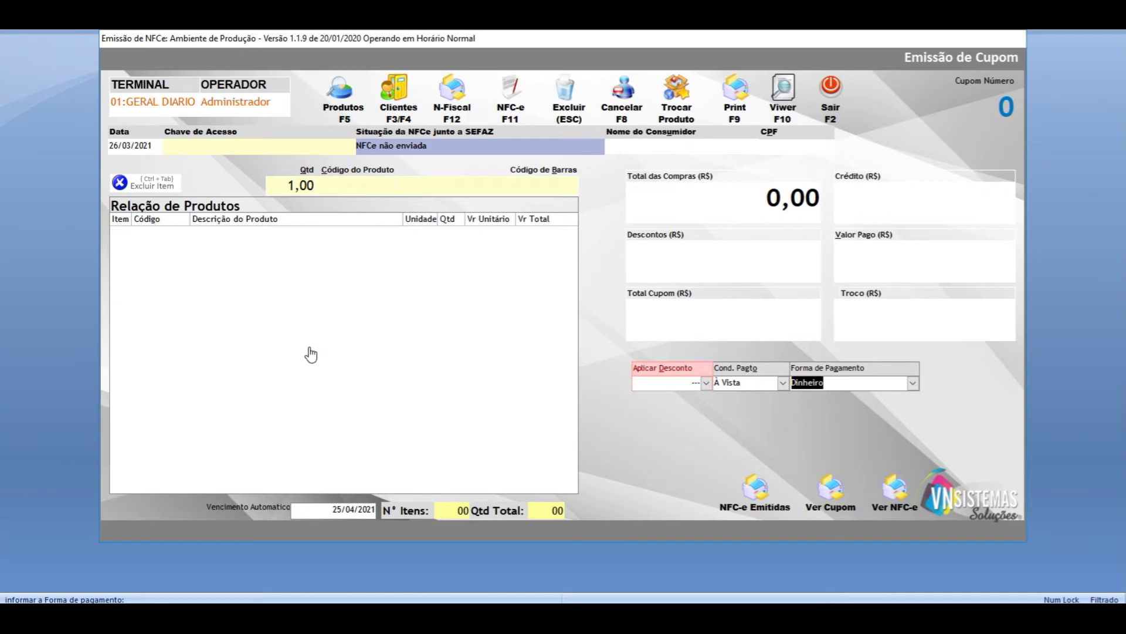
# Step: Look through the registered products in the product search, then close it without adding anything to the coupon
pyautogui.click(338, 187)
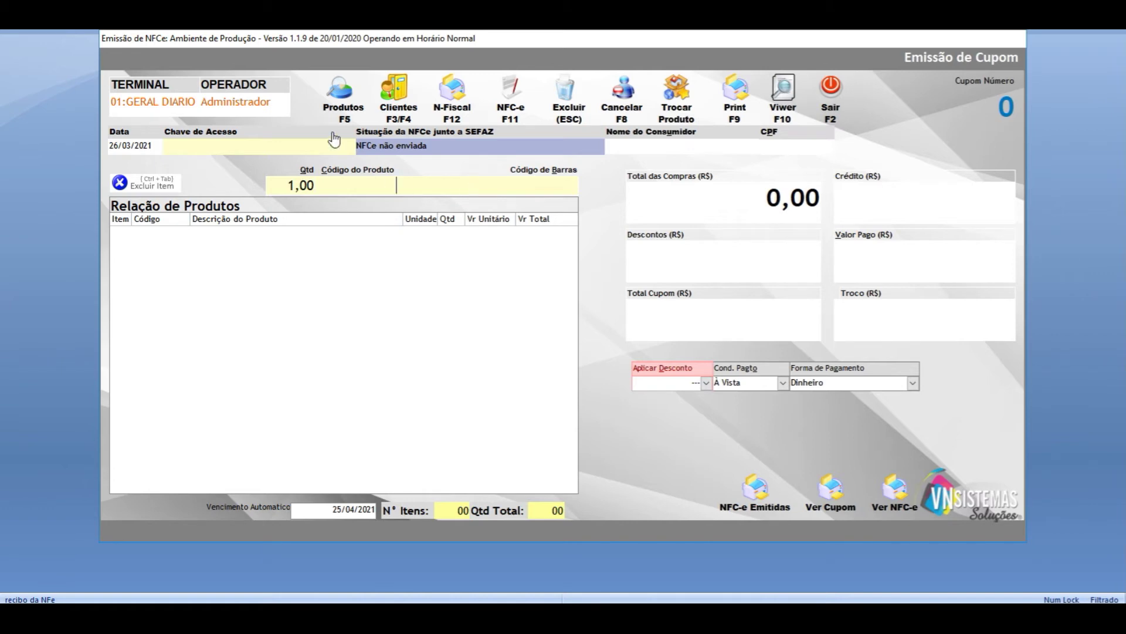
pyautogui.click(333, 94)
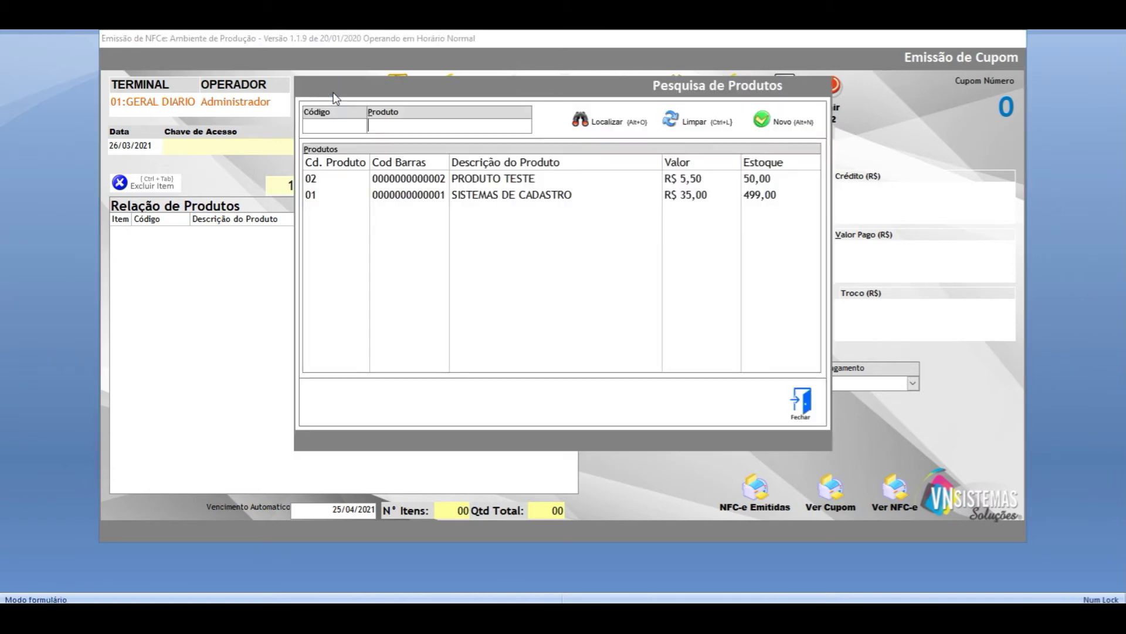
pyautogui.click(481, 181)
pyautogui.click(483, 195)
pyautogui.click(482, 181)
pyautogui.click(484, 196)
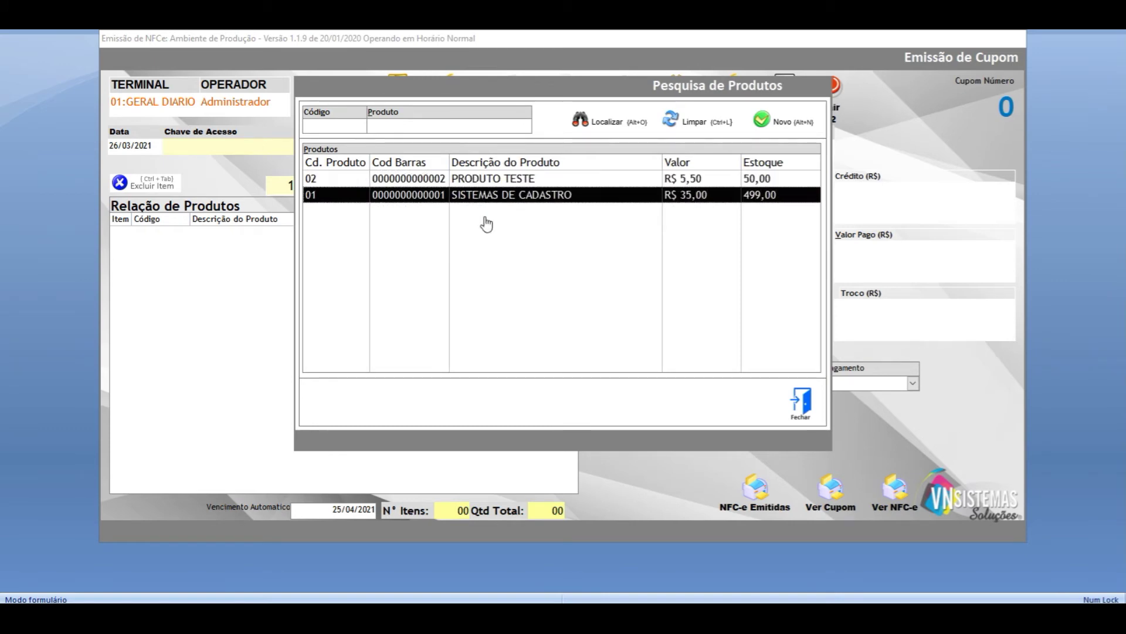
pyautogui.click(484, 182)
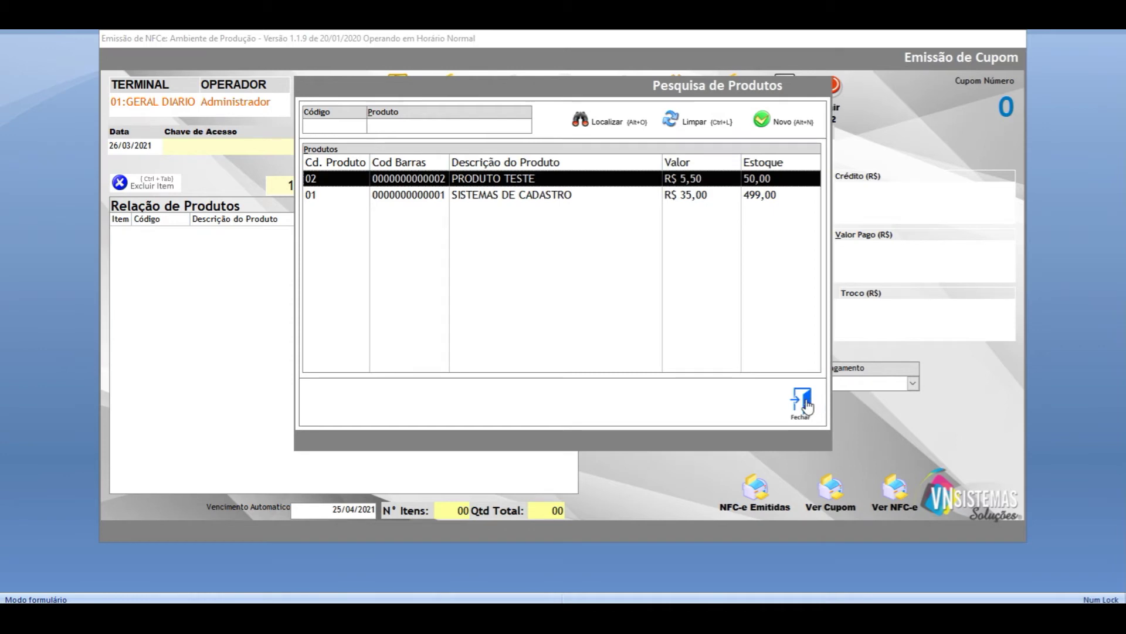
pyautogui.click(808, 404)
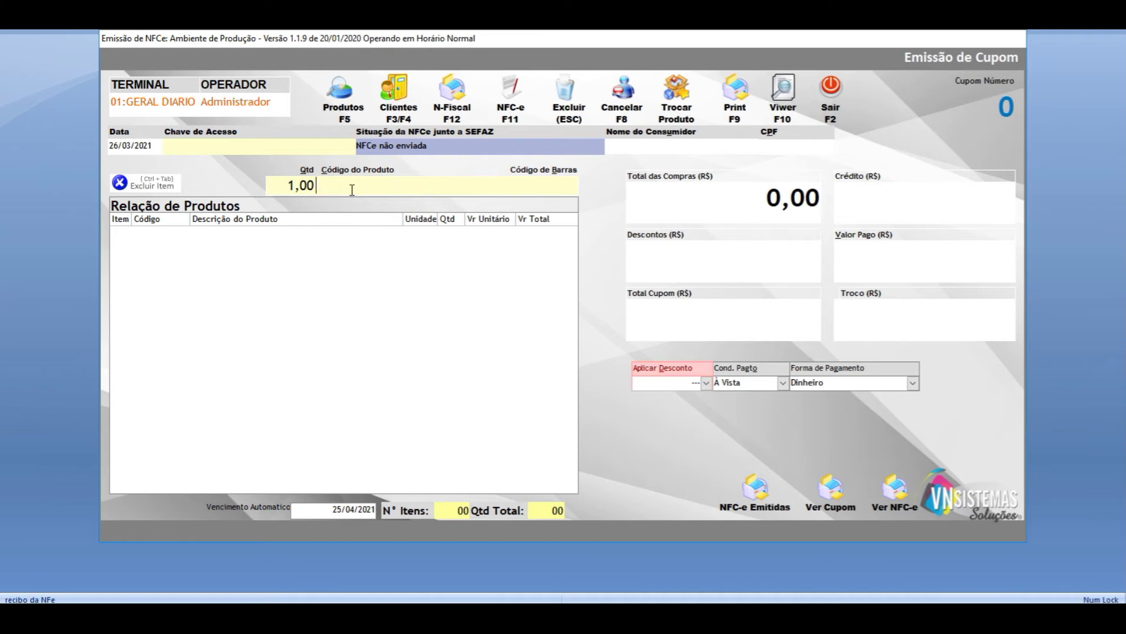
# Step: Reopen the product search and find products by the name "produ"
pyautogui.click(521, 186)
pyautogui.click(343, 95)
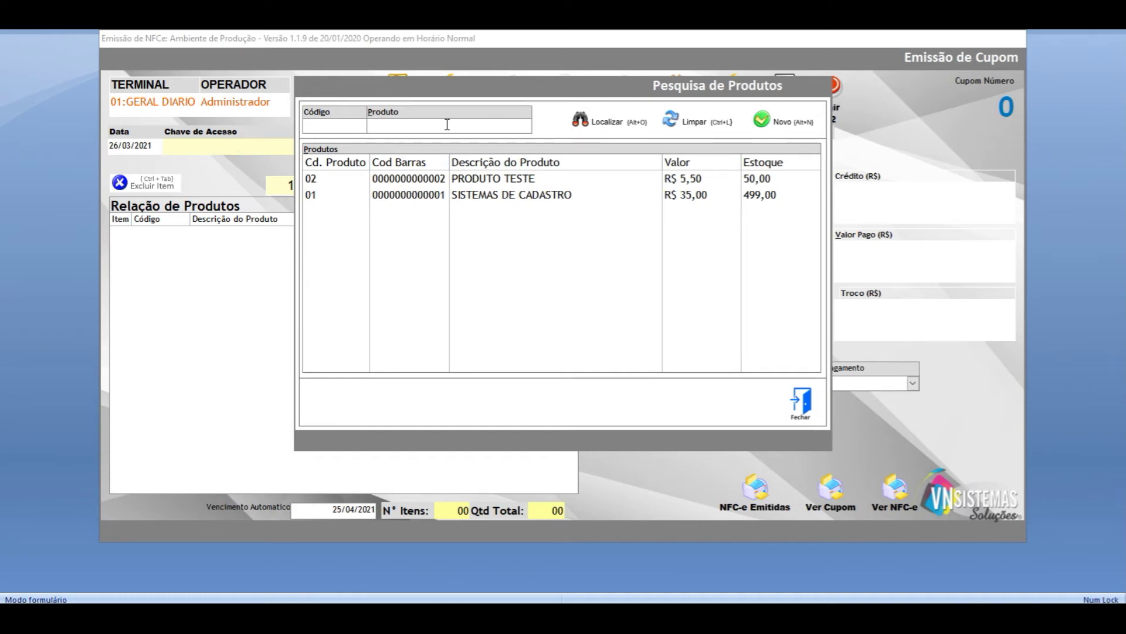
pyautogui.write('produ')
pyautogui.click(582, 122)
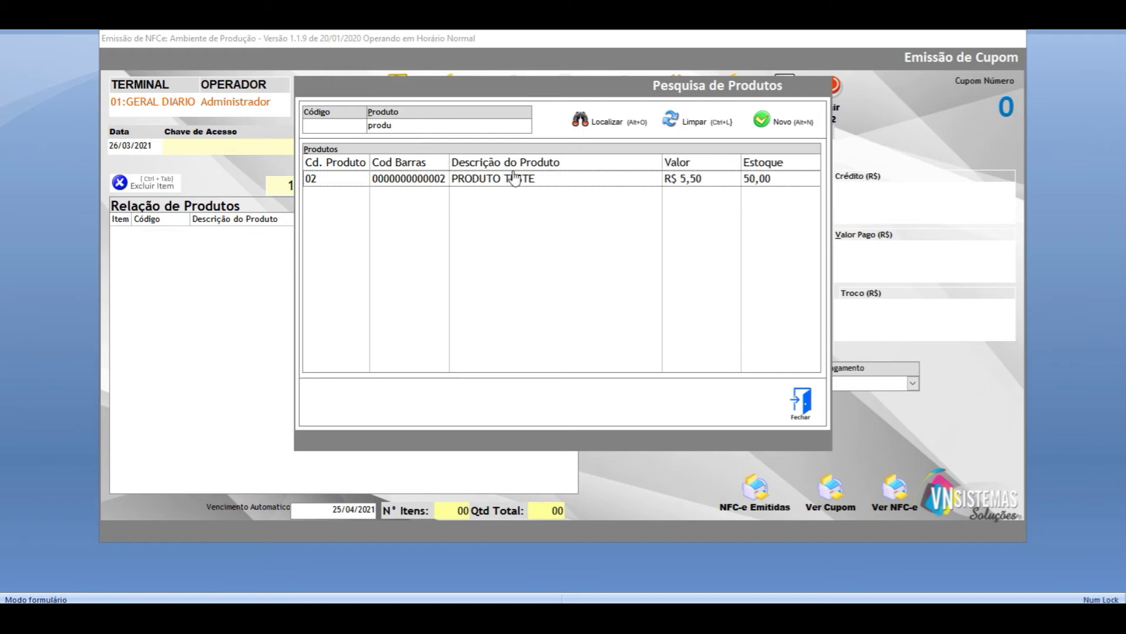
# Step: Clear the product name filter and search for the product with code 01
pyautogui.click(348, 143)
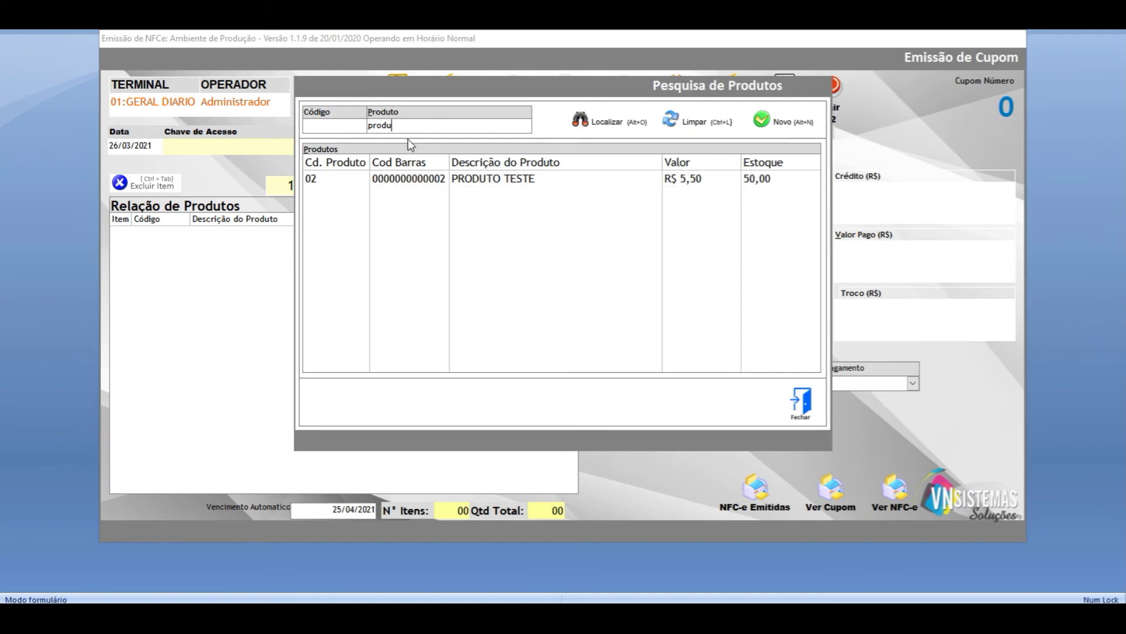
pyautogui.press('BackSpace')
pyautogui.press('BackSpace')
pyautogui.press('BackSpace')
pyautogui.press('BackSpace')
pyautogui.press('BackSpace')
pyautogui.click(599, 123)
pyautogui.click(345, 122)
pyautogui.write('01')
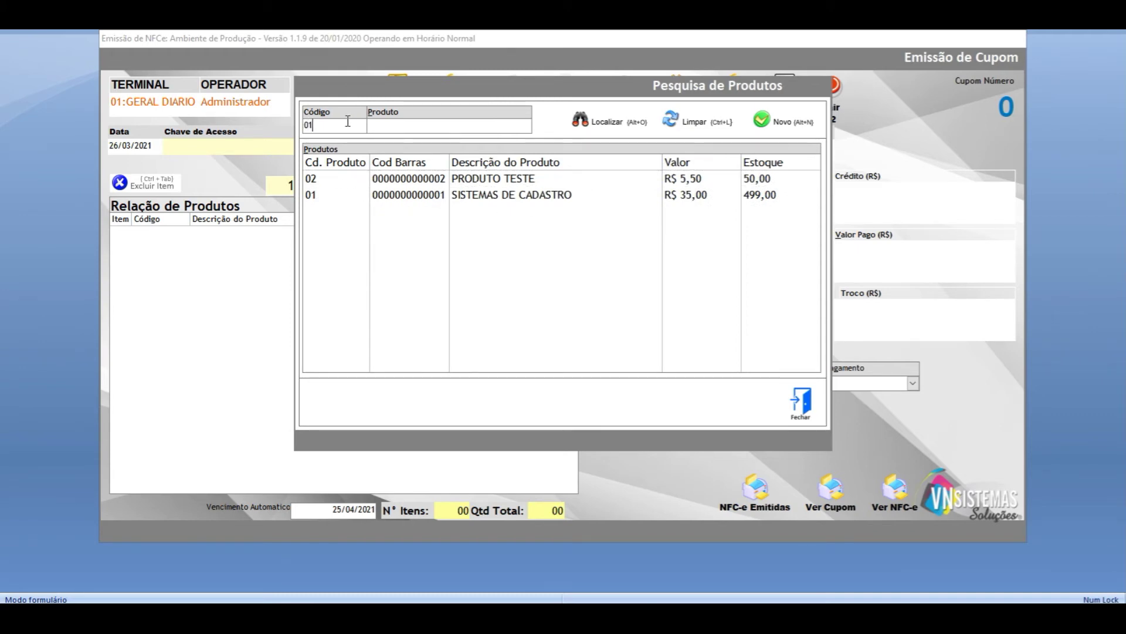
pyautogui.click(578, 123)
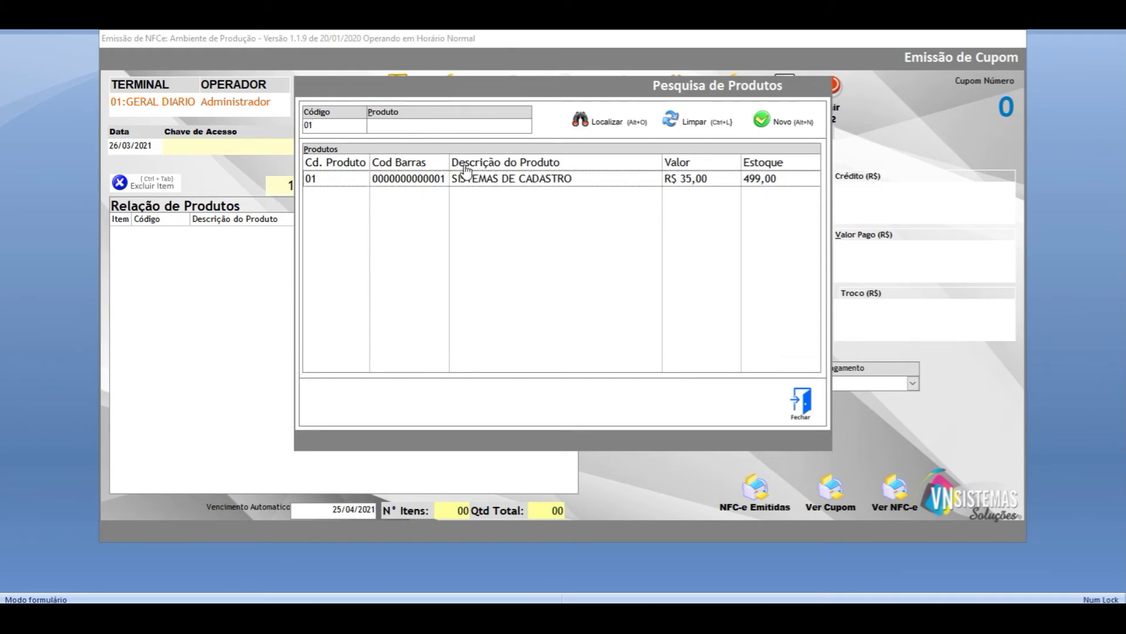
# Step: Search for the product with code 02 and select PRODUTO TESTE
pyautogui.click(321, 123)
pyautogui.write('2')
pyautogui.click(593, 121)
pyautogui.click(474, 182)
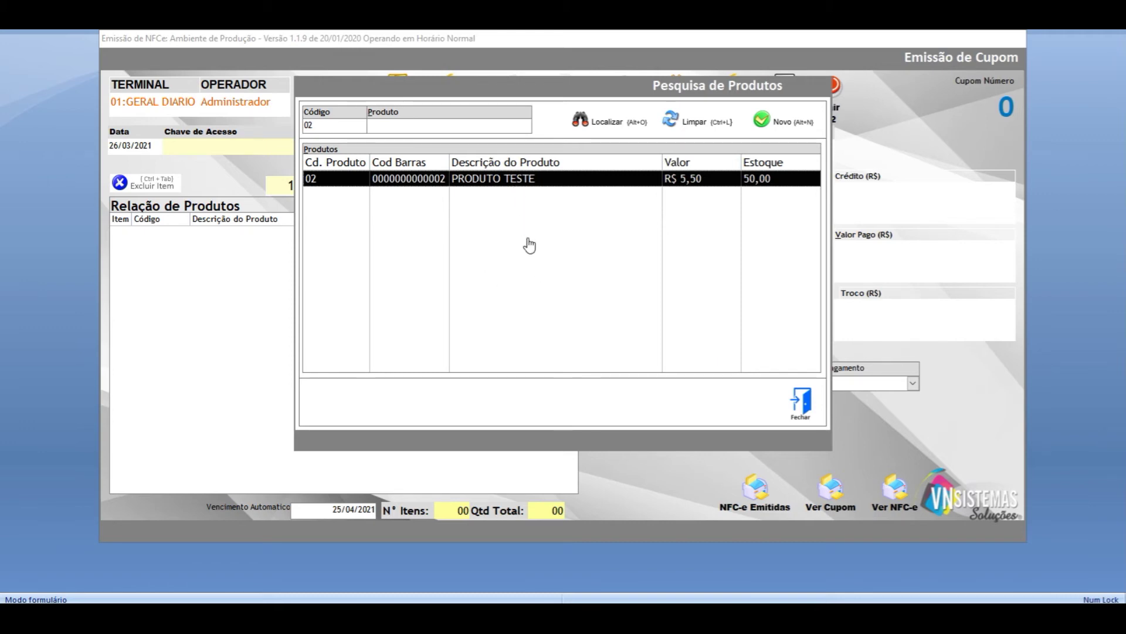
# Step: Add PRODUTO TESTE to the coupon with a quantity of 1
pyautogui.doubleClick(492, 185)
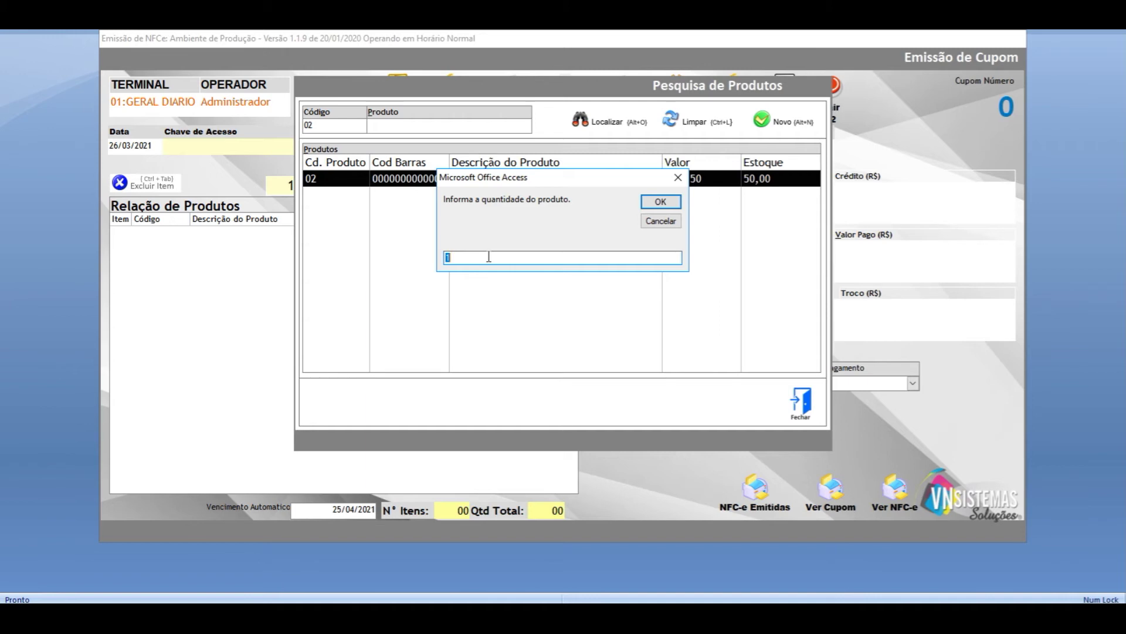
pyautogui.write('2')
pyautogui.write('1')
pyautogui.write(',3')
pyautogui.press('BackSpace')
pyautogui.write('675')
pyautogui.press('BackSpace')
pyautogui.press('BackSpace')
pyautogui.click(659, 203)
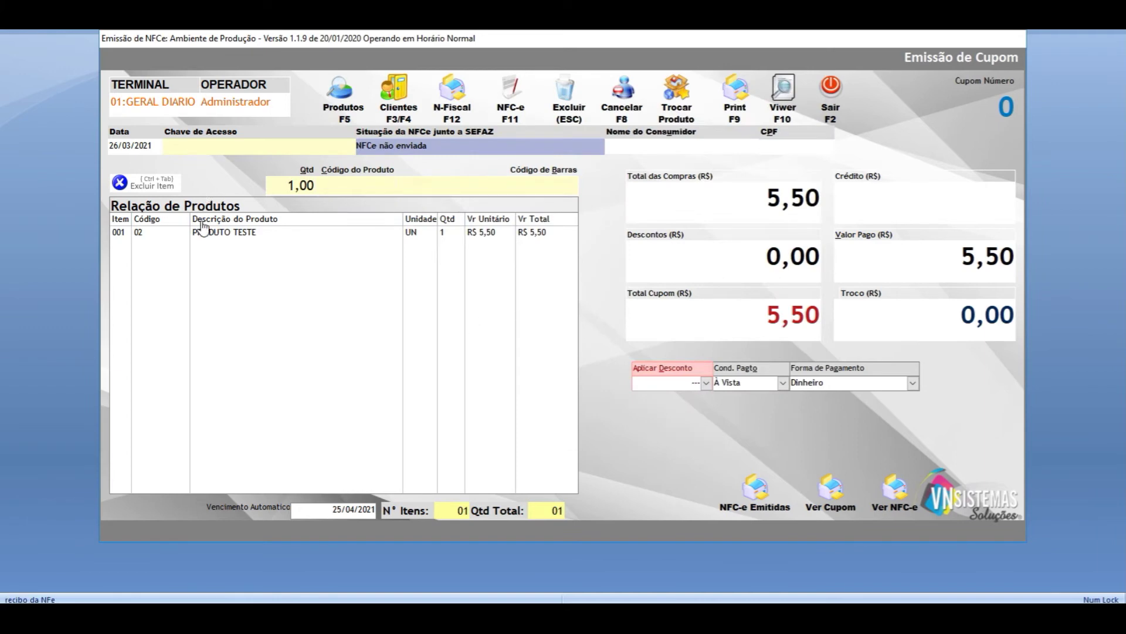
# Step: Select the PRODUTO TESTE item and review the payment method options available for the coupon
pyautogui.click(215, 233)
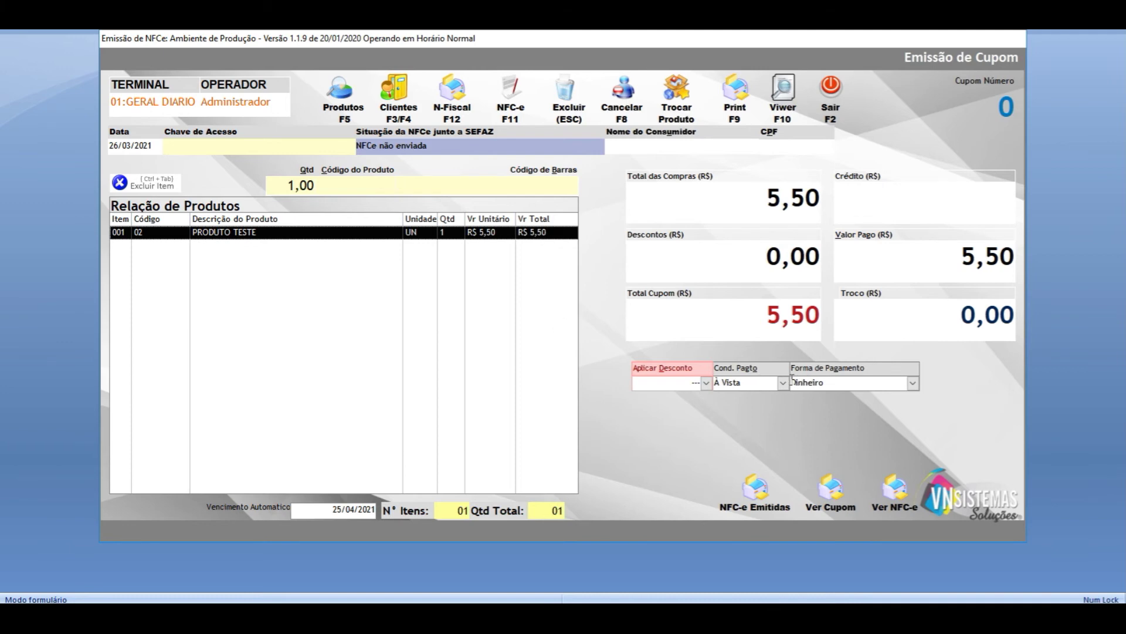
pyautogui.click(913, 383)
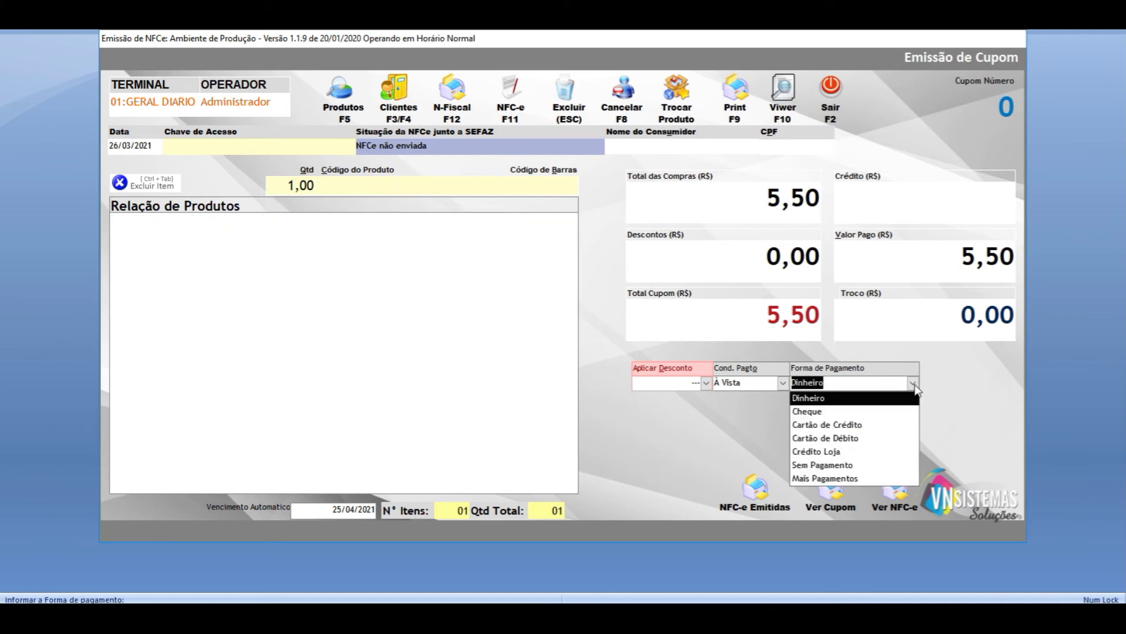
pyautogui.click(913, 384)
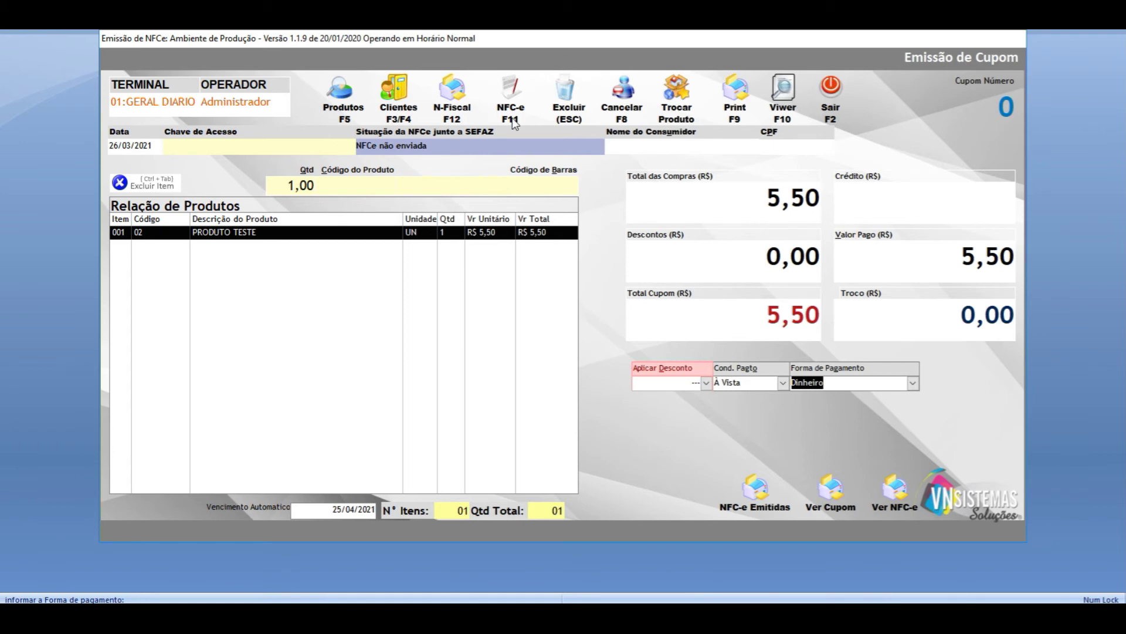
# Step: Finalize the PRODUTO TESTE coupon as a non-fiscal sale and cancel the printer's pending job
pyautogui.click(451, 93)
pyautogui.click(435, 245)
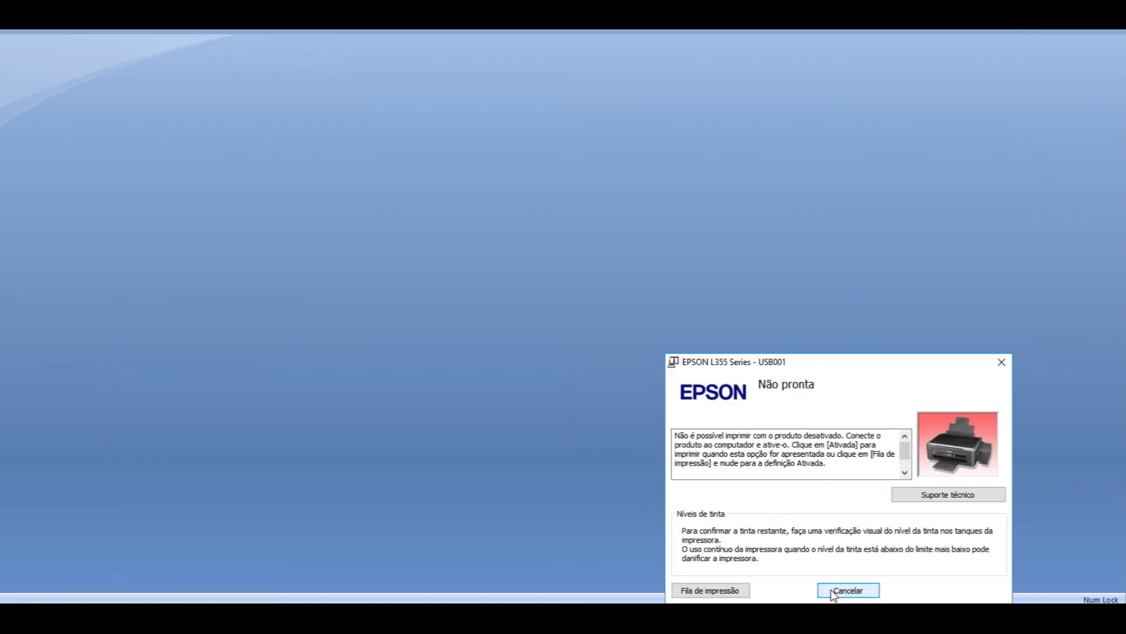
pyautogui.click(833, 592)
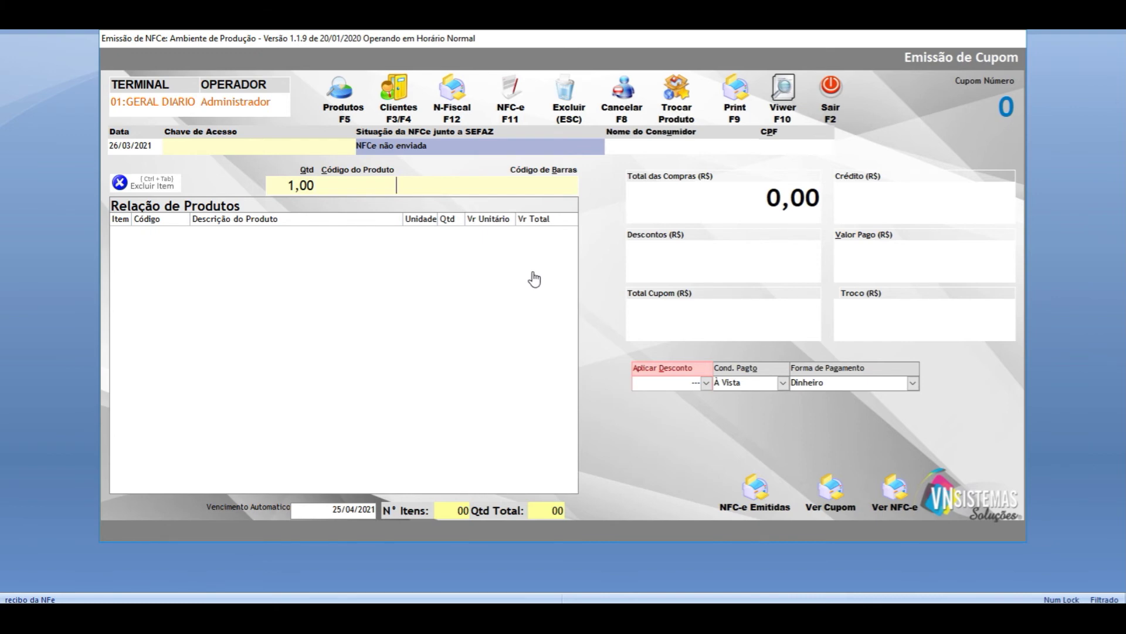
# Step: Exit and reopen the PDV sales screen, and add PRODUTO TESTE to a new coupon with a quantity of 2
pyautogui.click(836, 88)
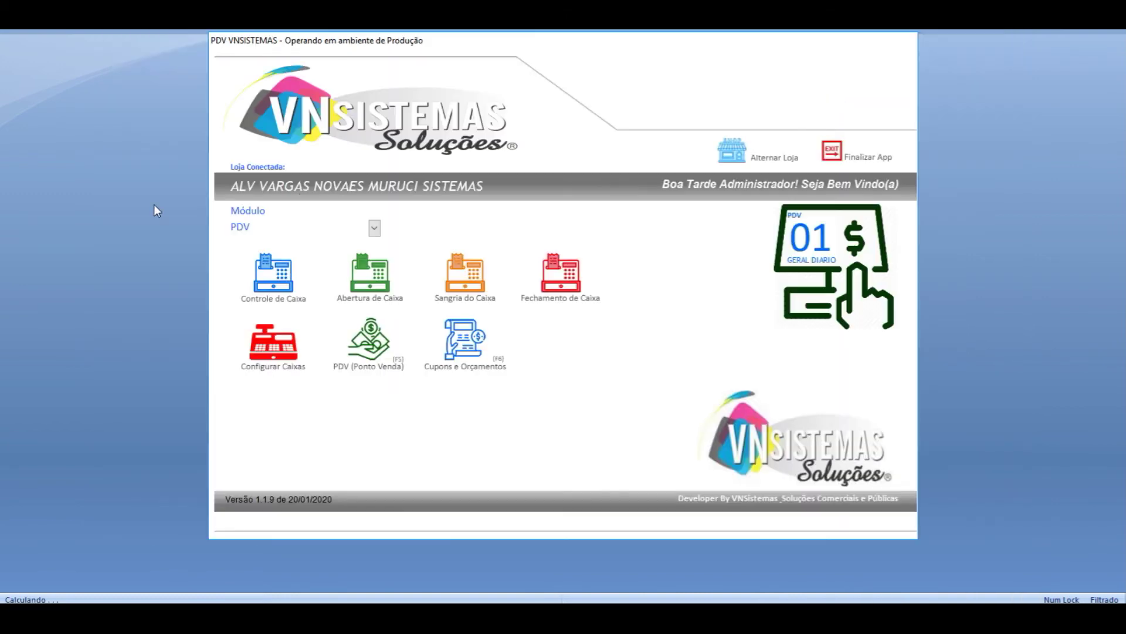
pyautogui.click(376, 345)
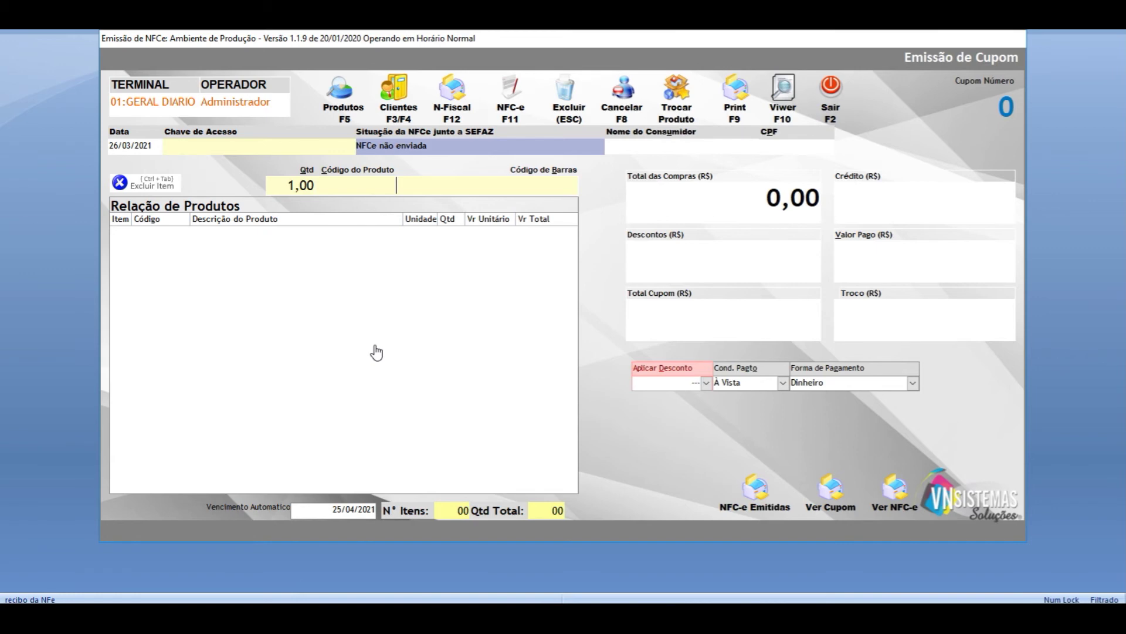
pyautogui.click(335, 93)
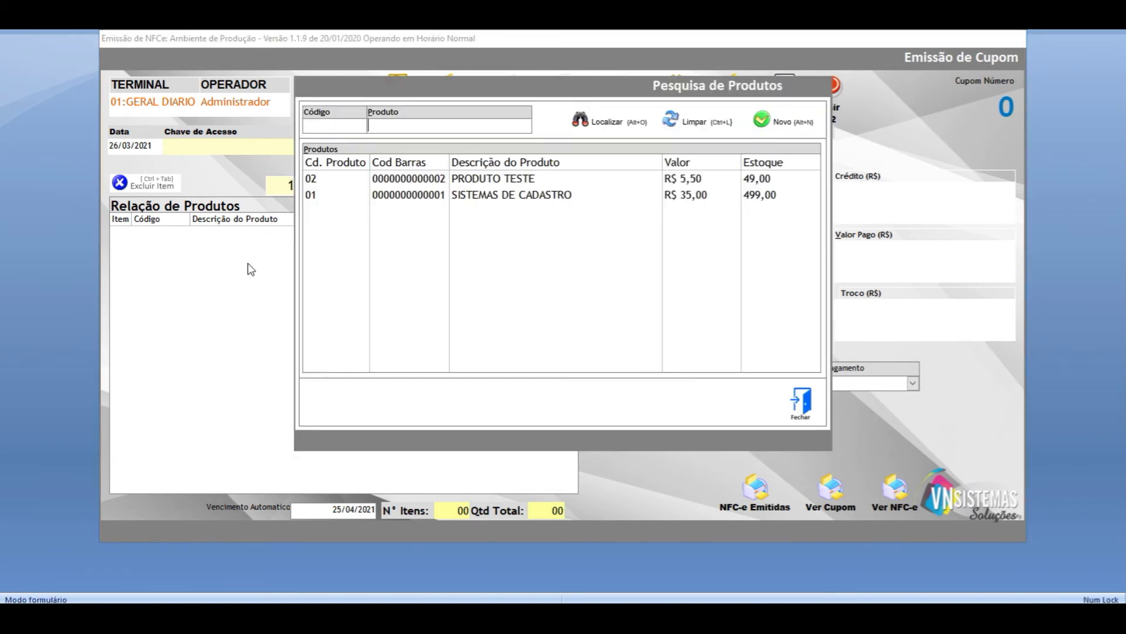
pyautogui.click(488, 195)
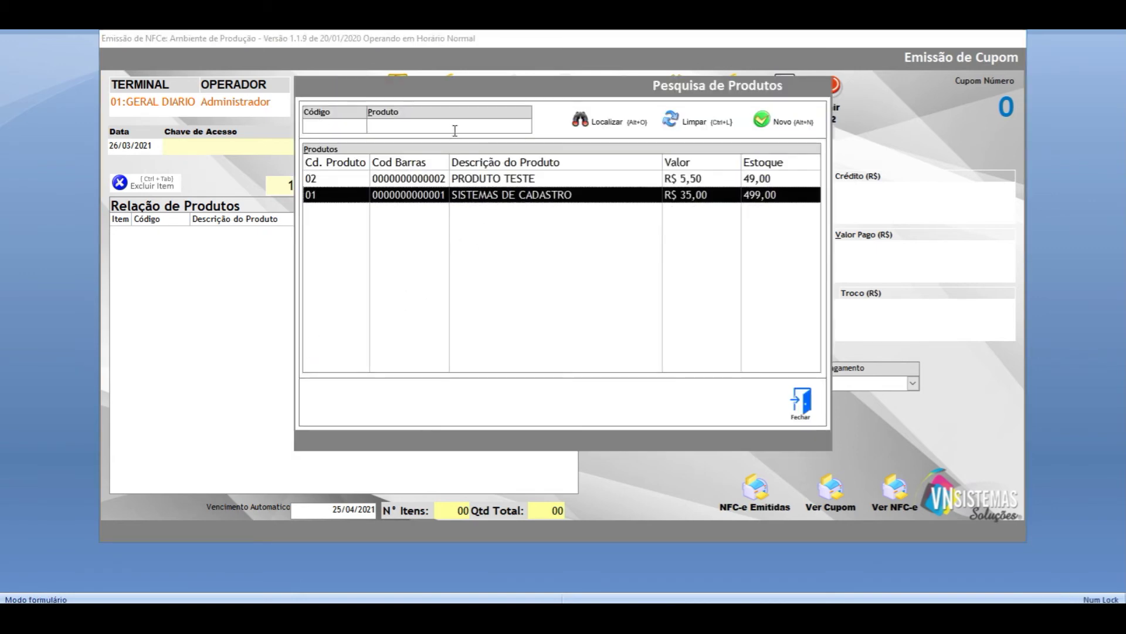
pyautogui.click(475, 180)
pyautogui.doubleClick(475, 179)
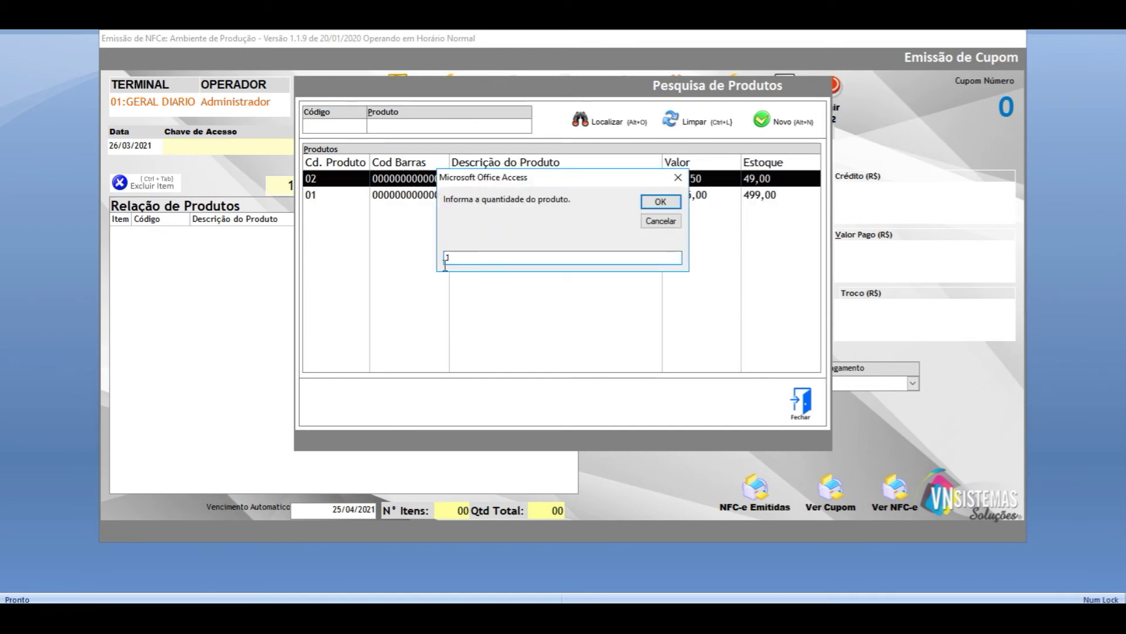
pyautogui.write('2')
pyautogui.click(658, 203)
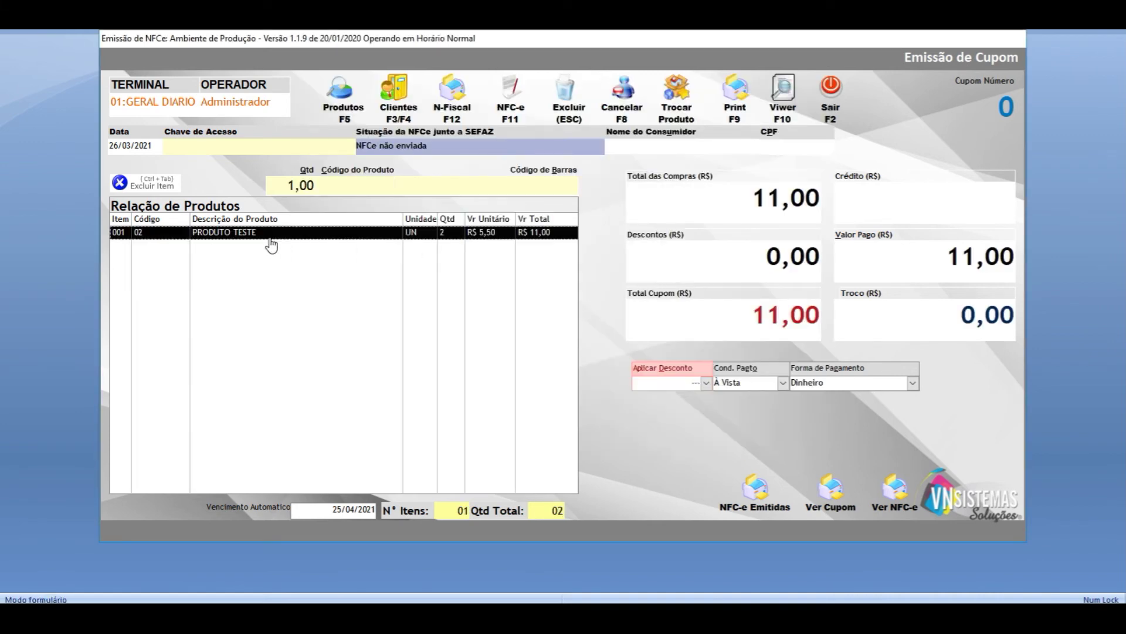
# Step: Finalize the two-unit coupon as non-fiscal, dismissing the printer notice, and return to the main menu
pyautogui.click(449, 97)
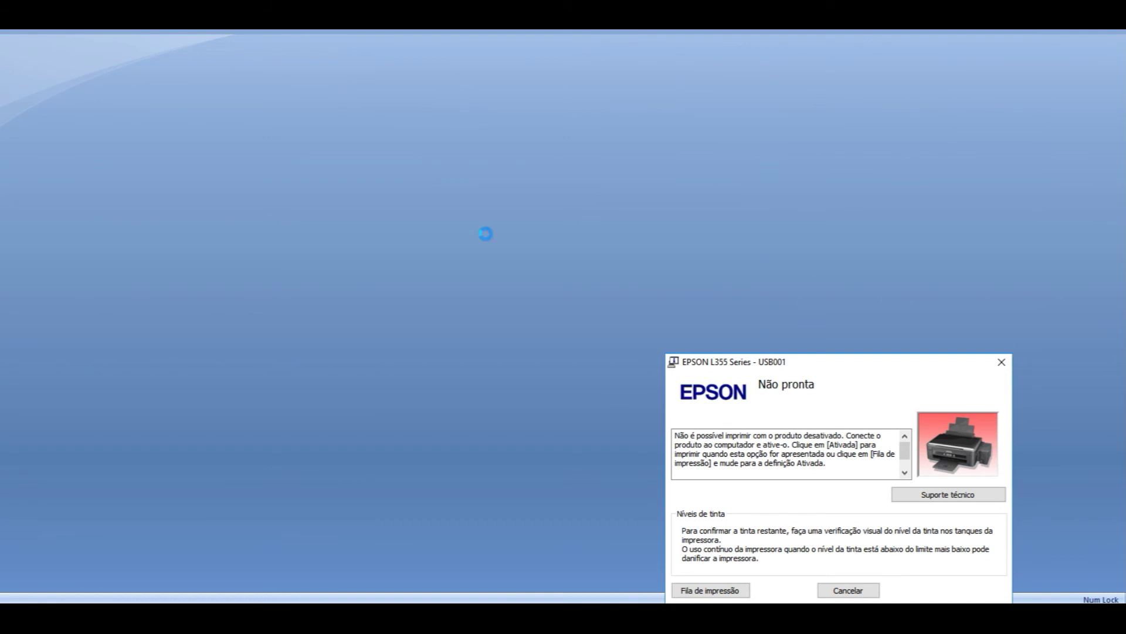
pyautogui.click(849, 590)
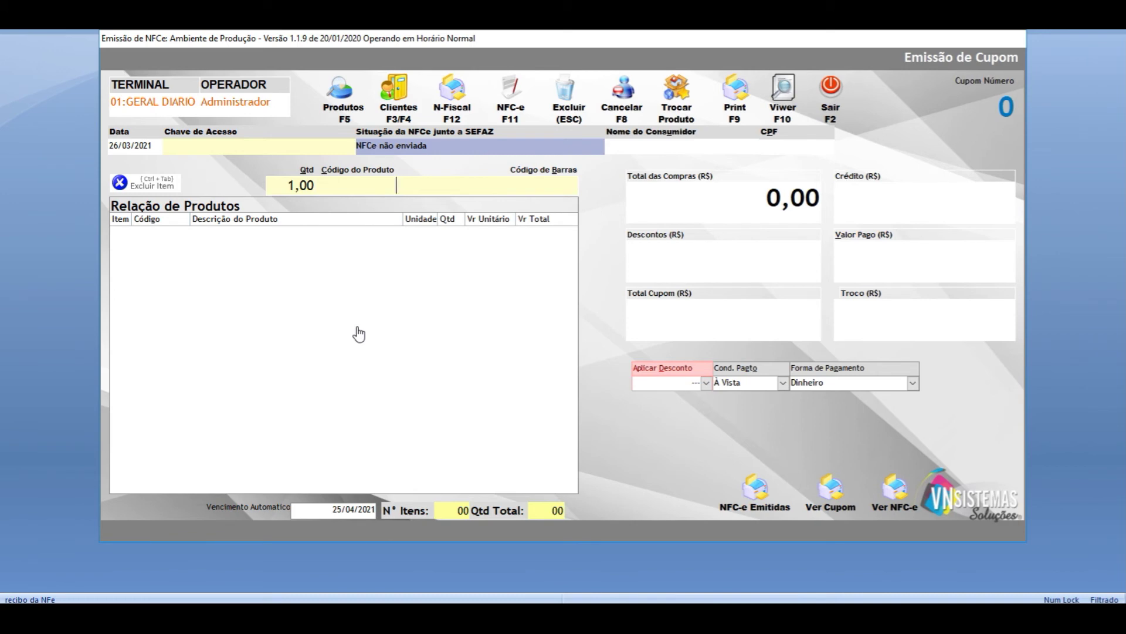
pyautogui.click(837, 96)
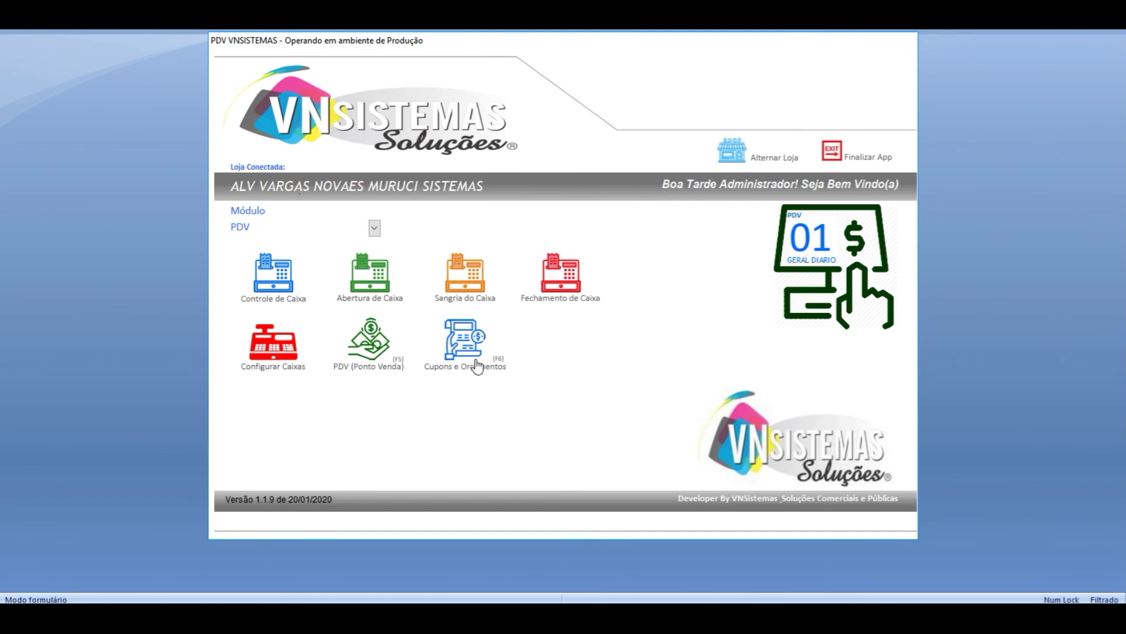
# Step: Open the coupons and quotes list, filter it by type Orçamento, and inspect the R$ 5,50 quote
pyautogui.click(474, 346)
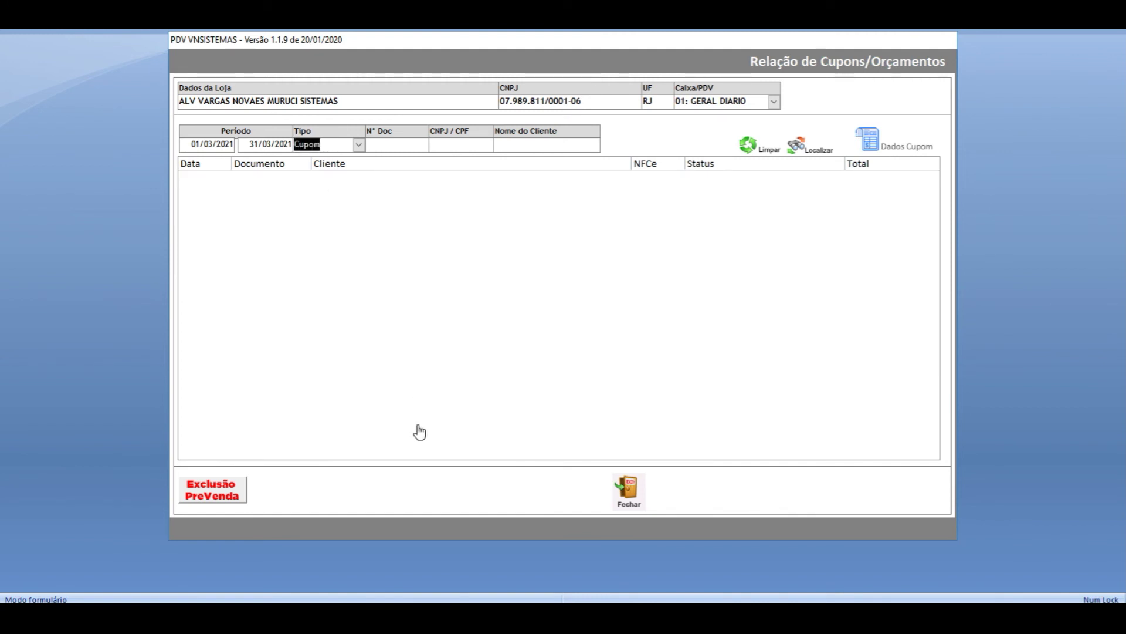
pyautogui.click(358, 147)
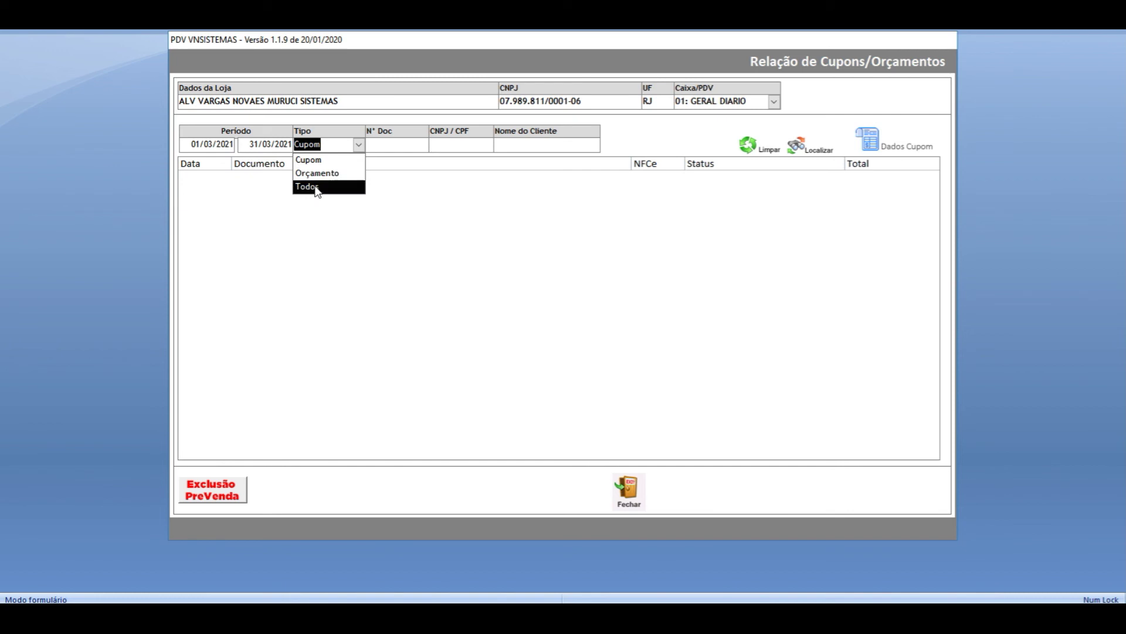
pyautogui.click(317, 173)
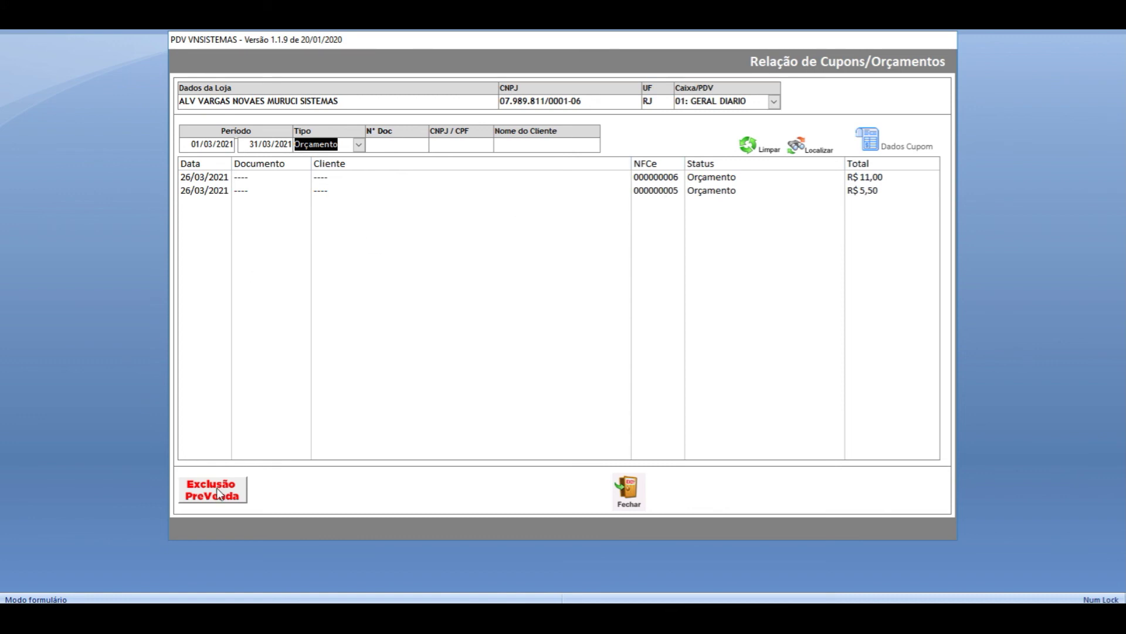
pyautogui.click(738, 192)
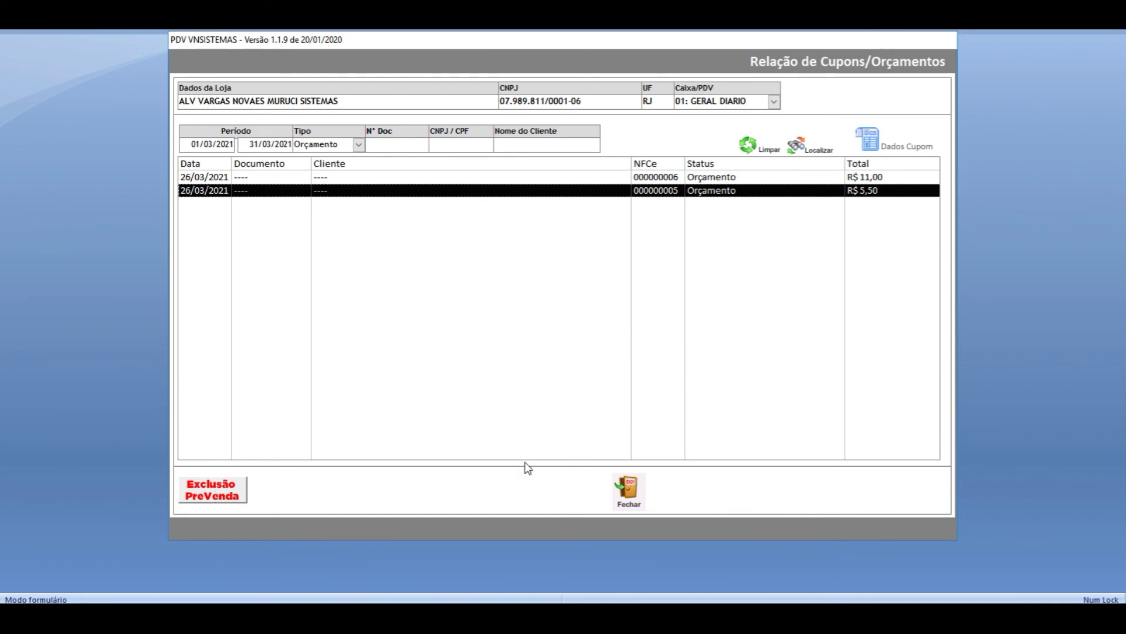
pyautogui.click(629, 492)
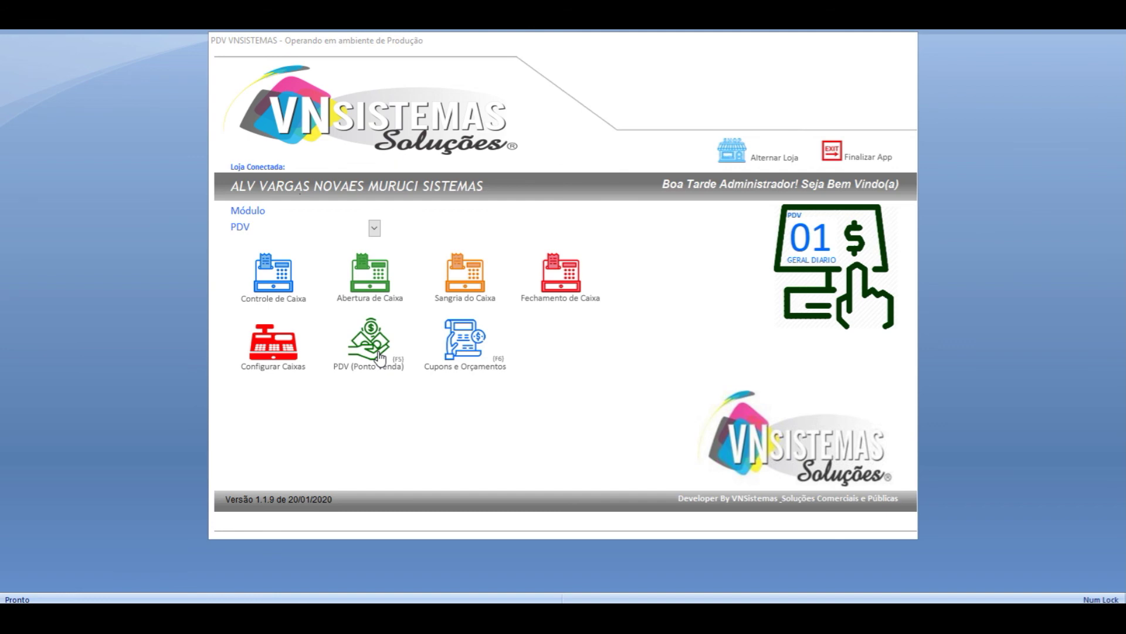
# Step: Start another coupon in the PDV and add PRODUTO TESTE with a quantity of 2
pyautogui.click(358, 352)
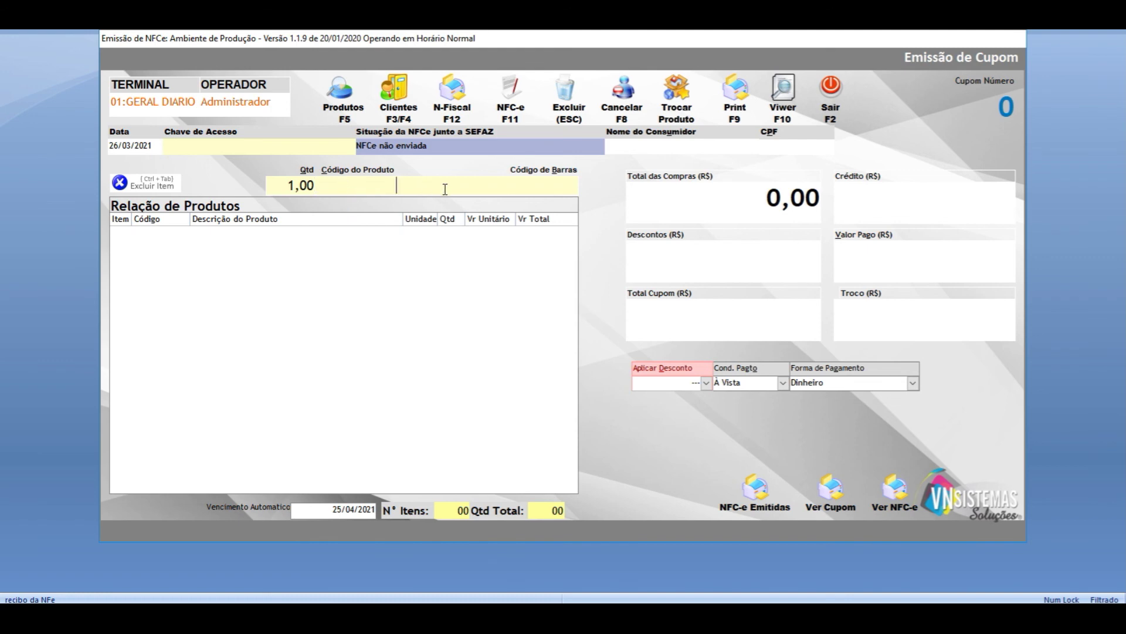
pyautogui.click(350, 107)
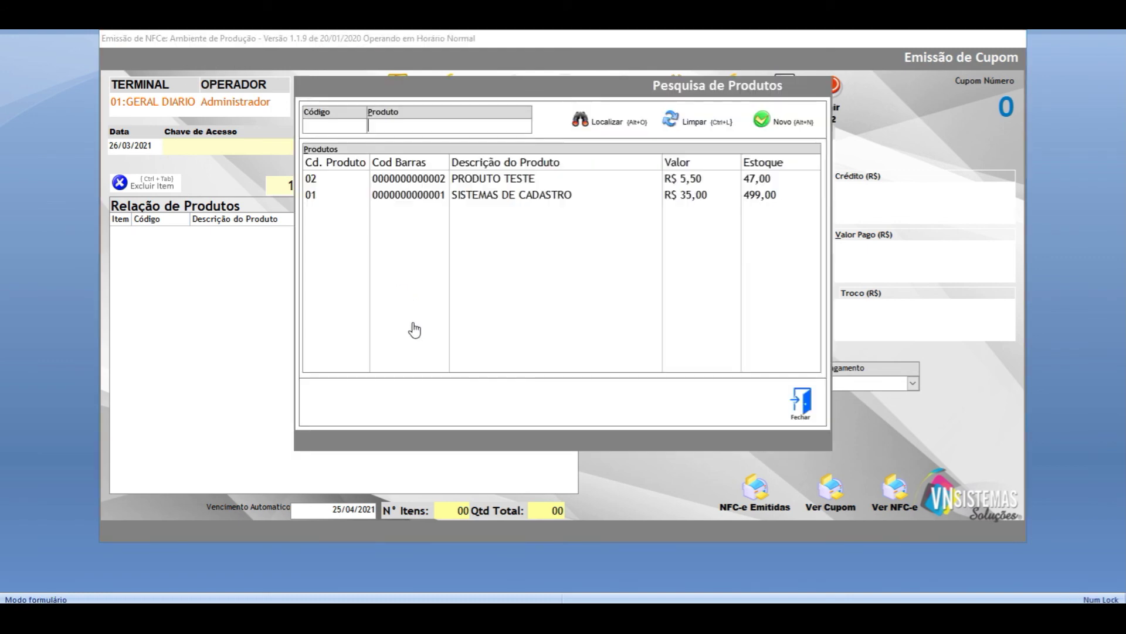
pyautogui.click(505, 182)
pyautogui.doubleClick(504, 183)
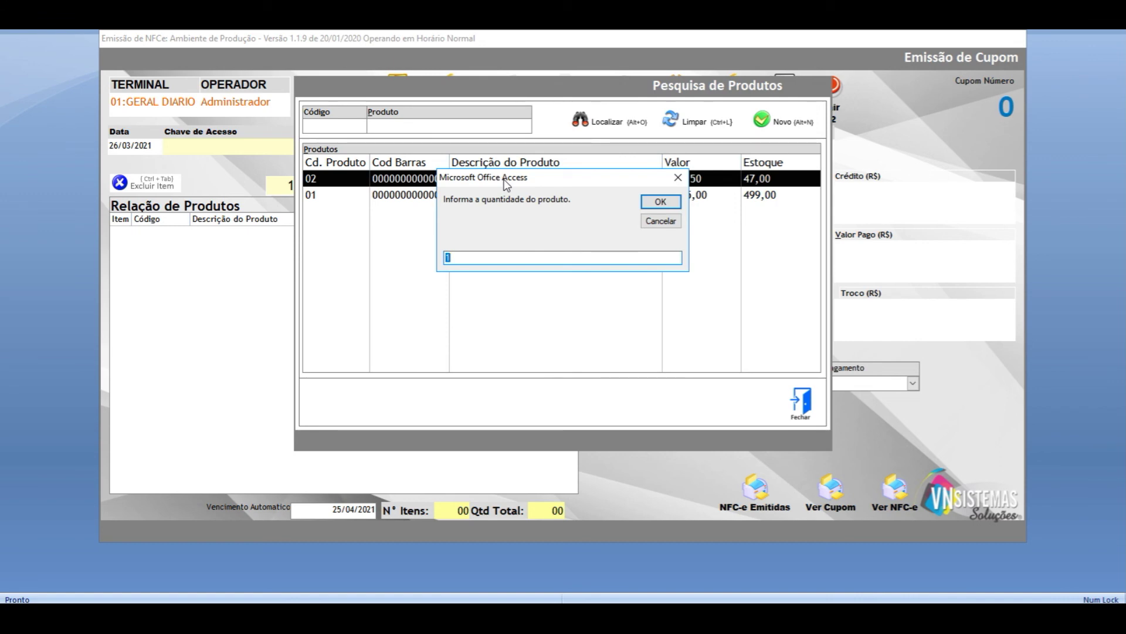
pyautogui.write('2')
pyautogui.press('Return')
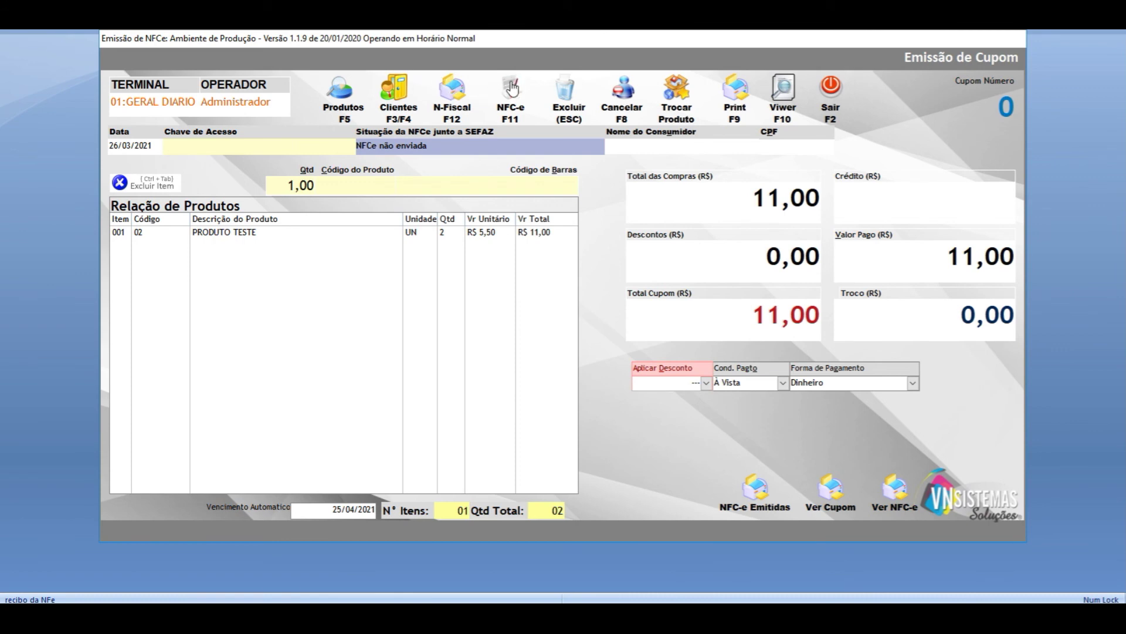
# Step: Issue this coupon as a non-fiscal document and dismiss the printer notice
pyautogui.click(461, 99)
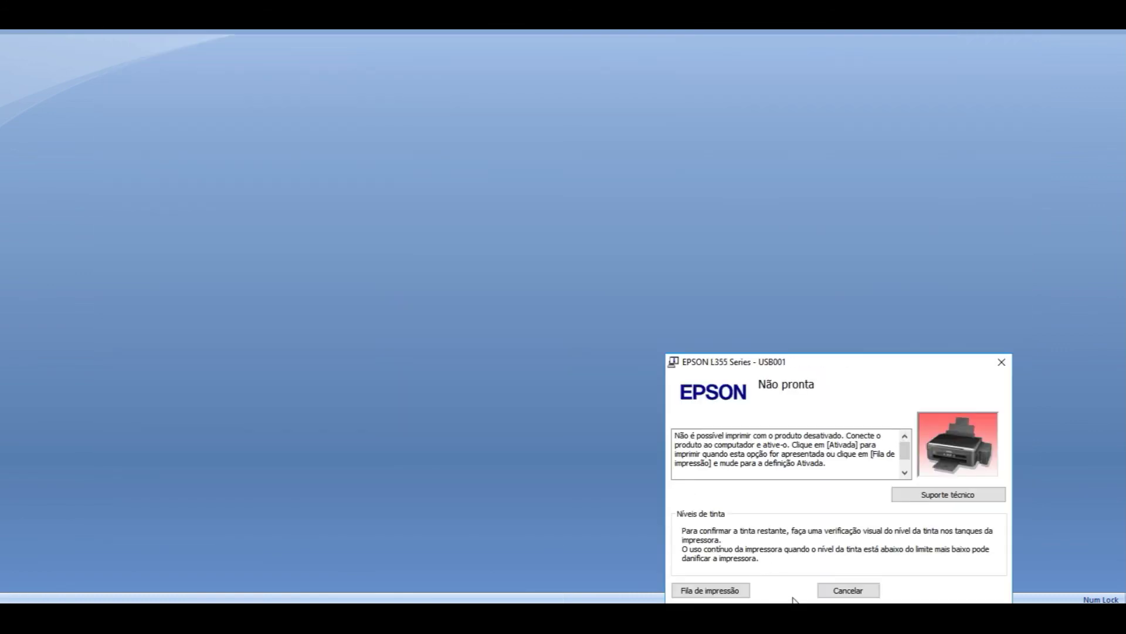
pyautogui.click(843, 591)
pyautogui.click(848, 590)
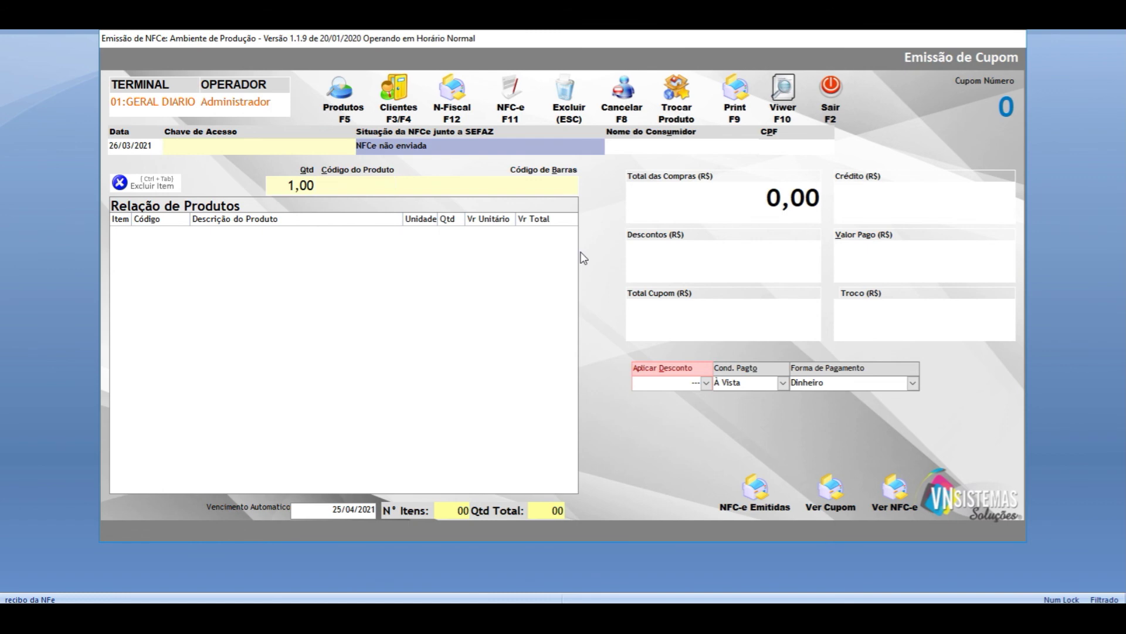
# Step: Review the discount, payment condition and payment method options on the empty coupon
pyautogui.click(705, 385)
pyautogui.click(705, 385)
pyautogui.click(783, 385)
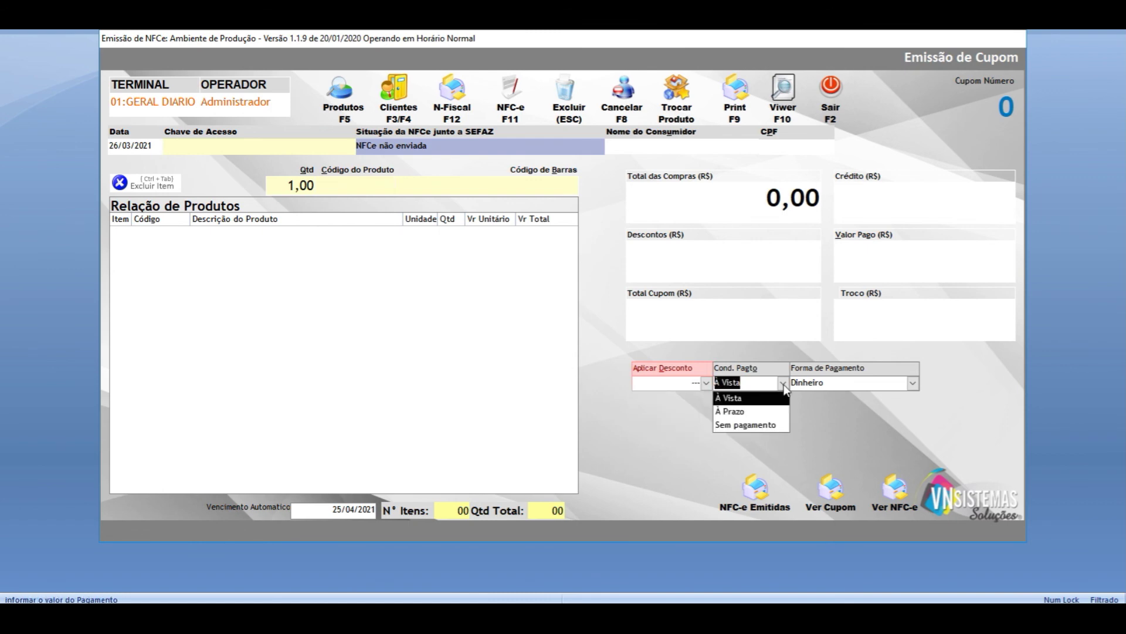
pyautogui.click(915, 386)
pyautogui.click(915, 386)
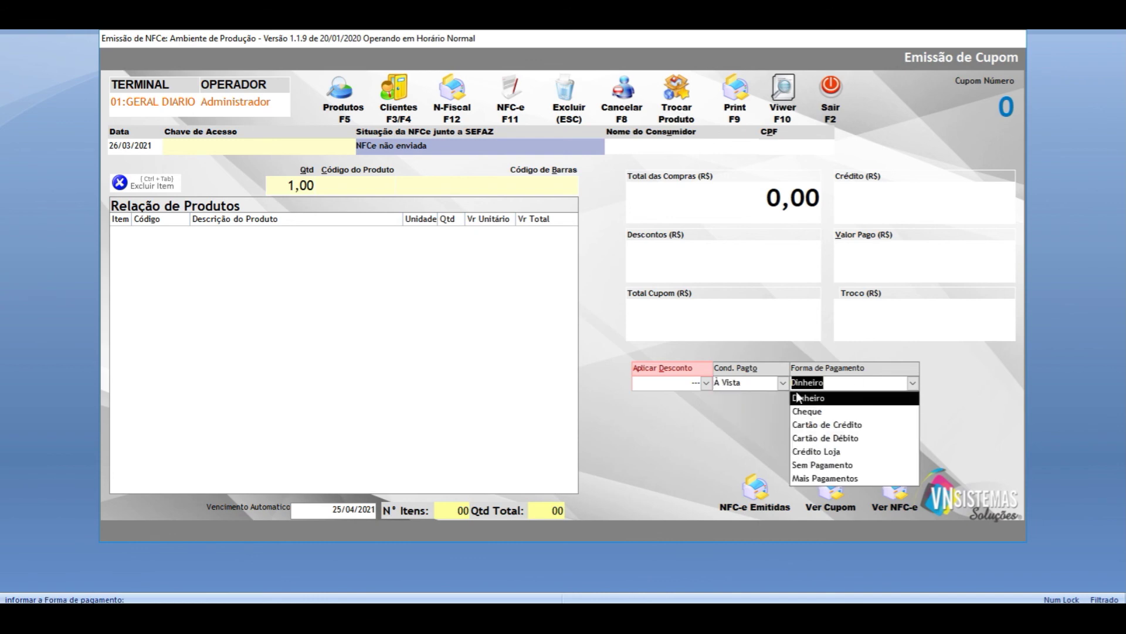
pyautogui.click(606, 309)
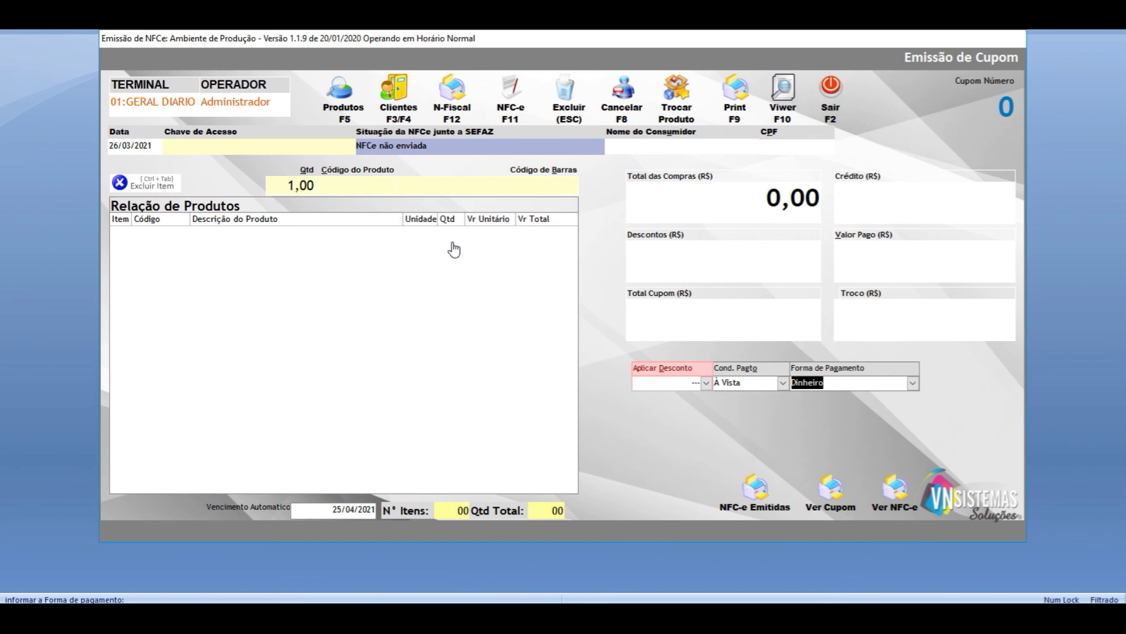
# Step: Leave the sales screen and switch the store connection to return to the PDV access form
pyautogui.click(831, 90)
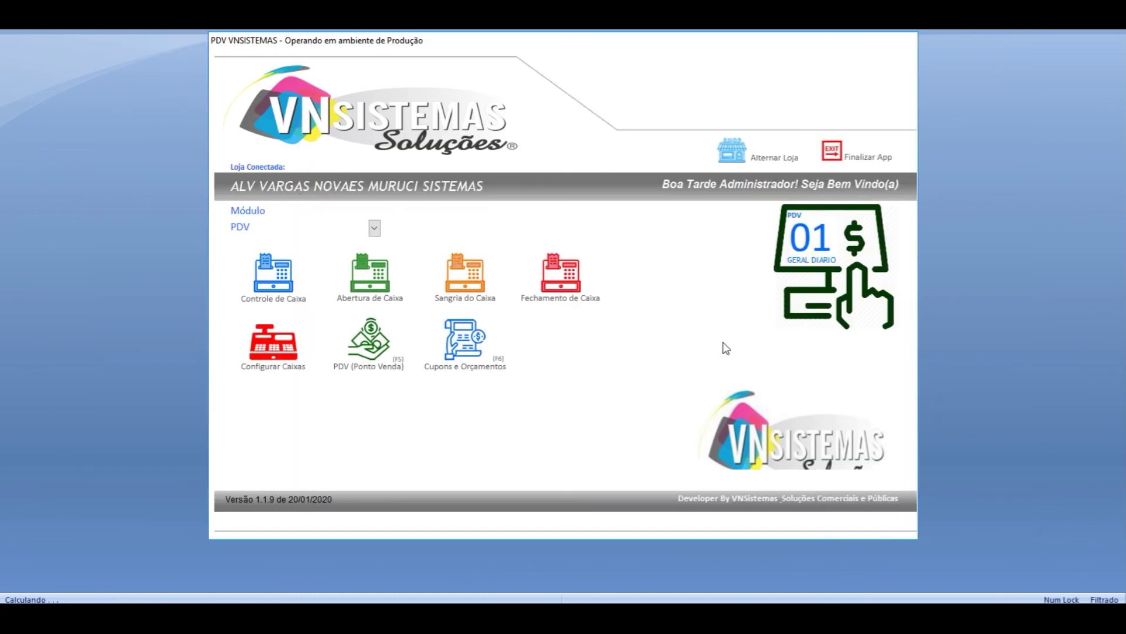
pyautogui.click(789, 156)
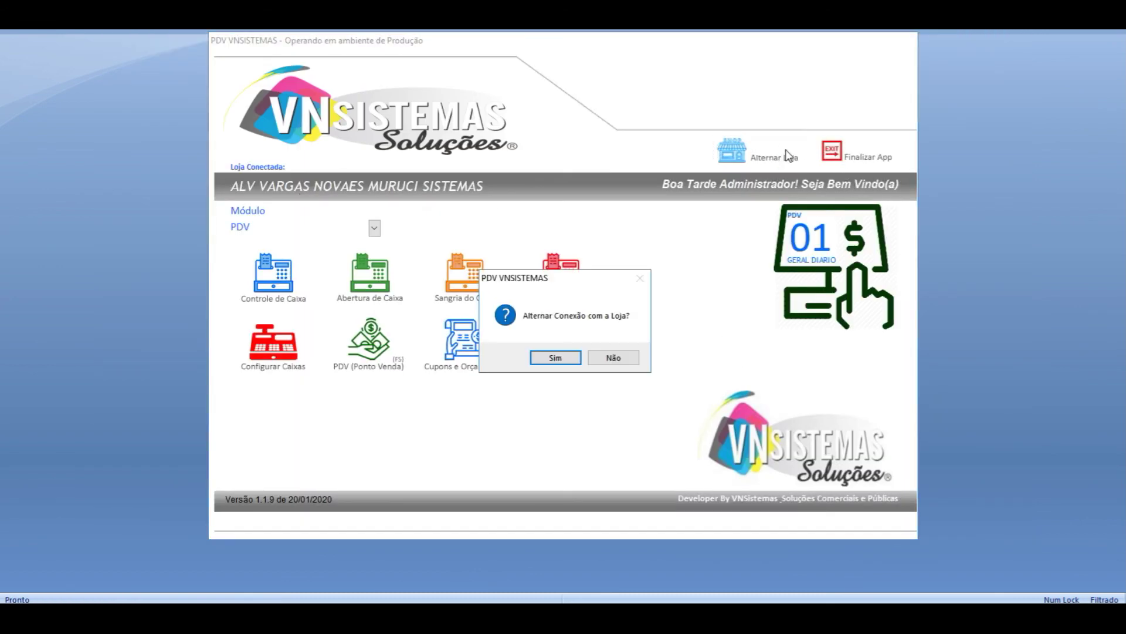
pyautogui.click(556, 358)
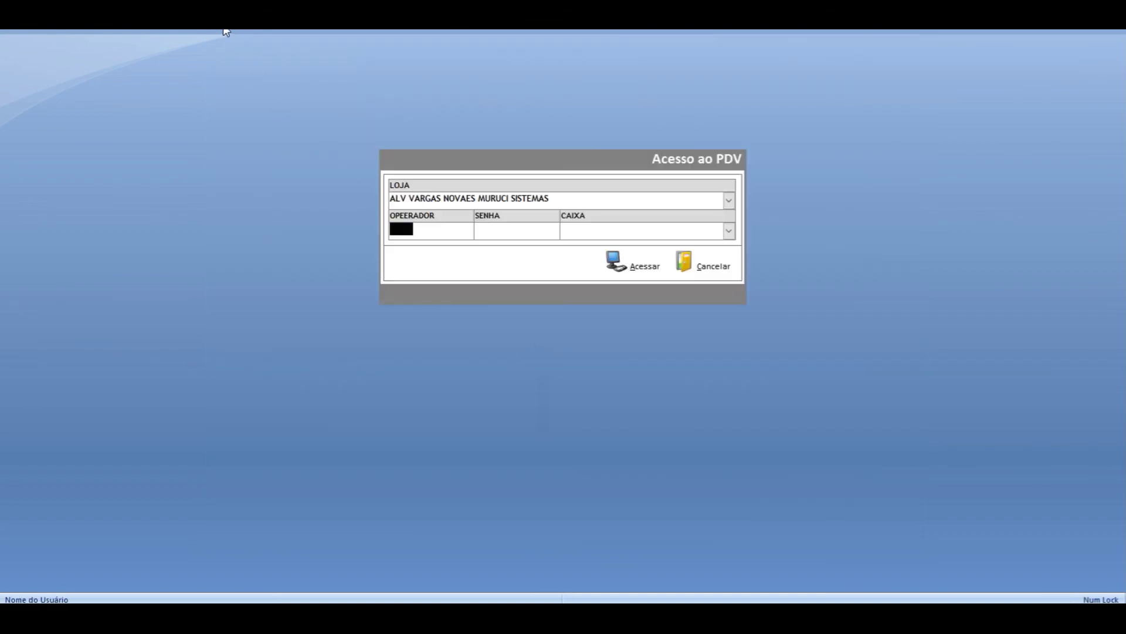